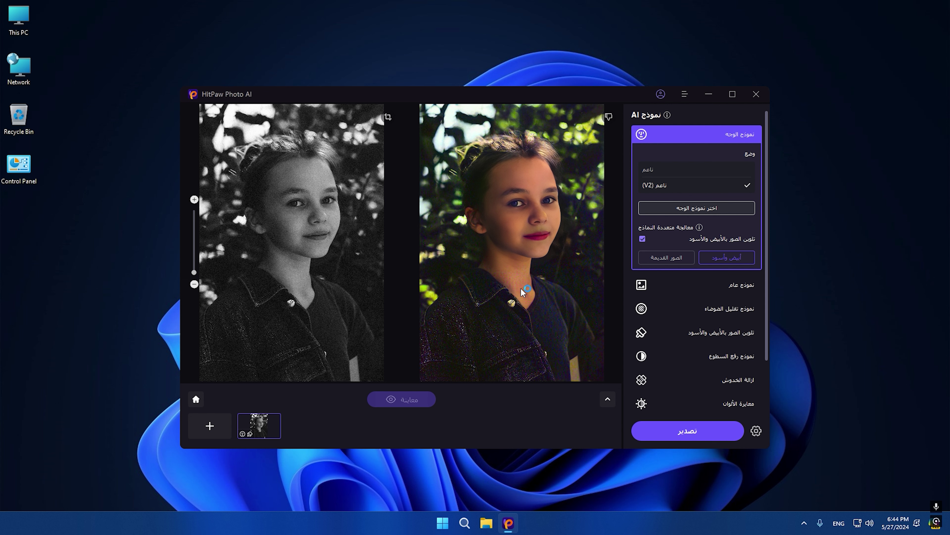
Examine the colourised portrait of the girl beside the original, comparing the face, forehead and hair up close
scroll(520, 288, "up", 4)
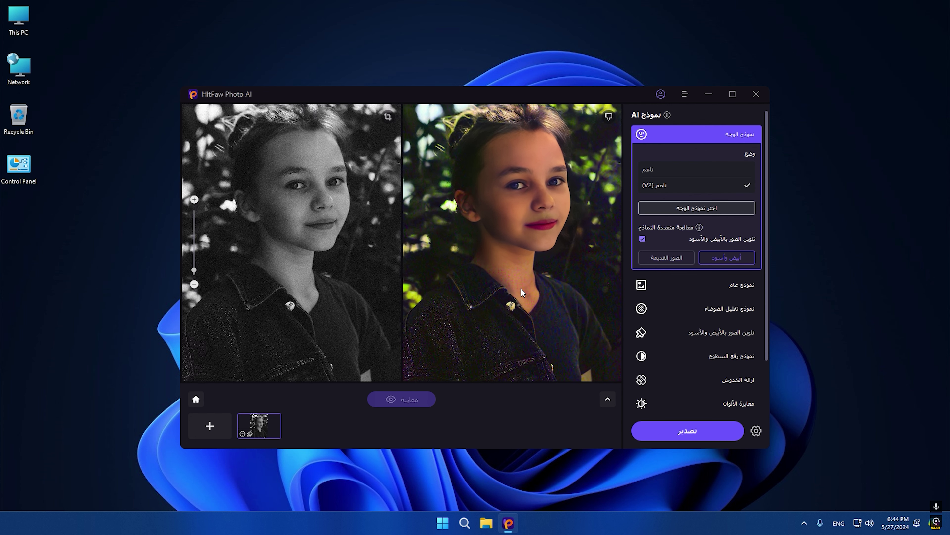
left_click_drag(520, 288, 524, 349)
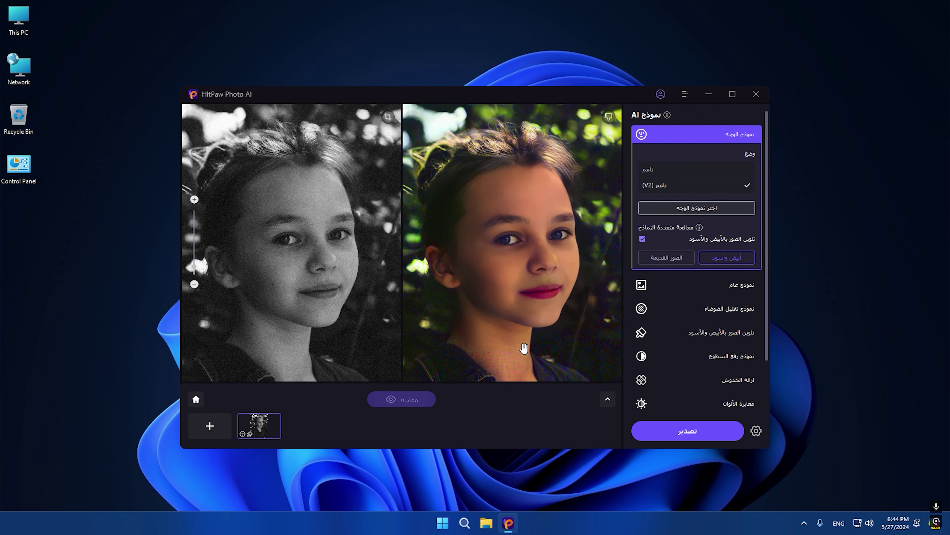
scroll(516, 293, "up", 3)
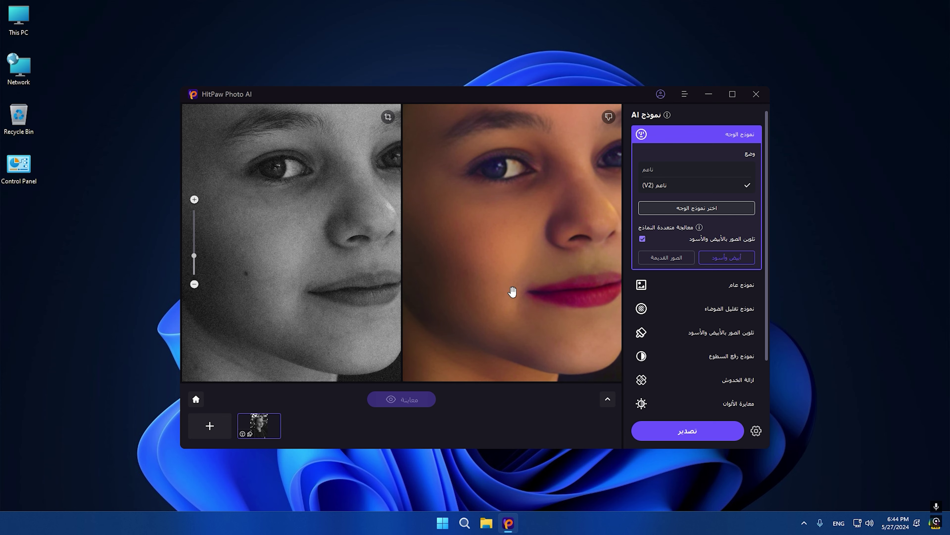
left_click_drag(513, 292, 509, 356)
left_click_drag(529, 298, 493, 372)
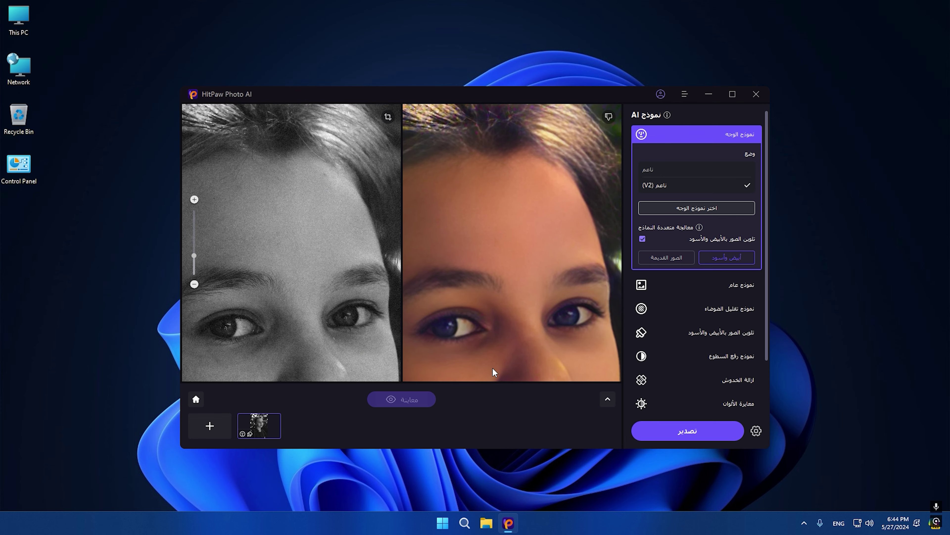
left_click_drag(517, 269, 498, 316)
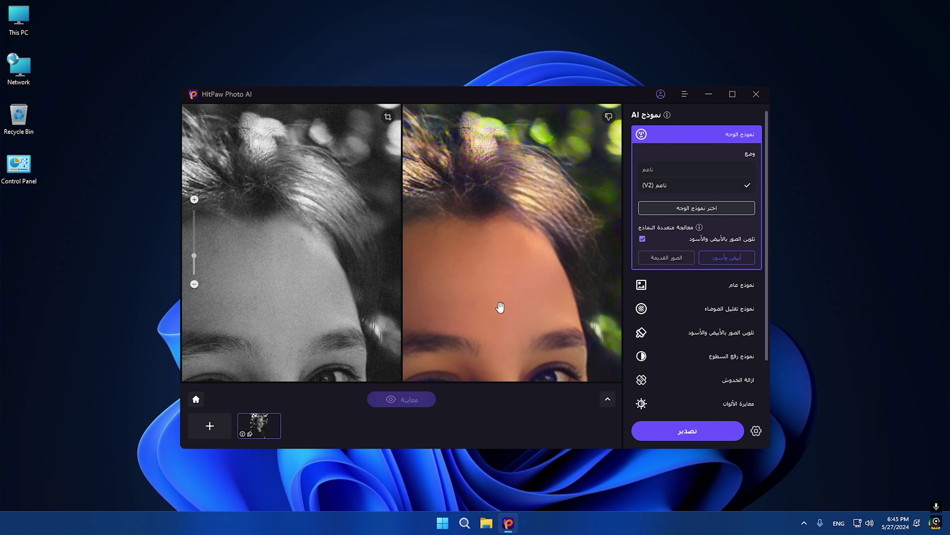
scroll(502, 300, "down", 2)
scroll(502, 300, "down", 4)
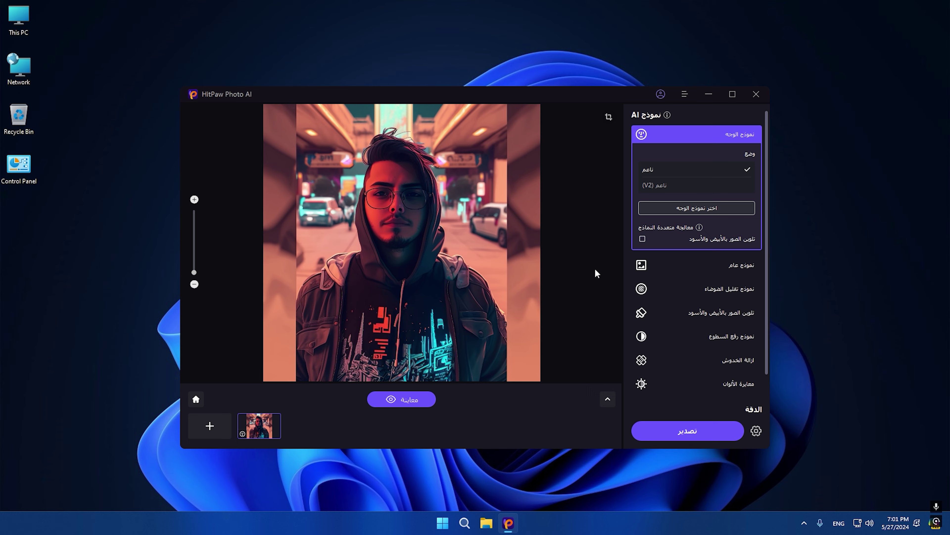
Preview the noise reduction model on the hooded man's portrait and compare the face, hair and jacket details with the original
left_click(714, 288)
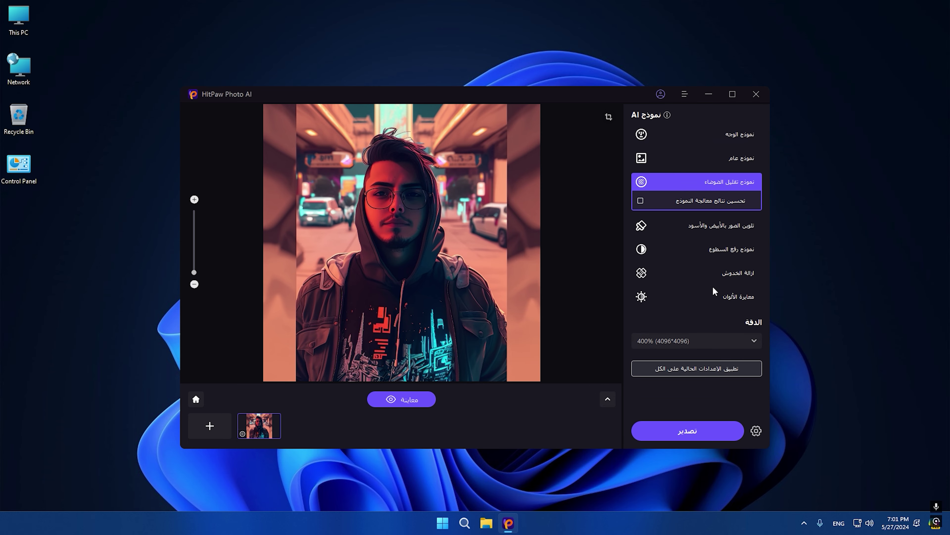
left_click(411, 394)
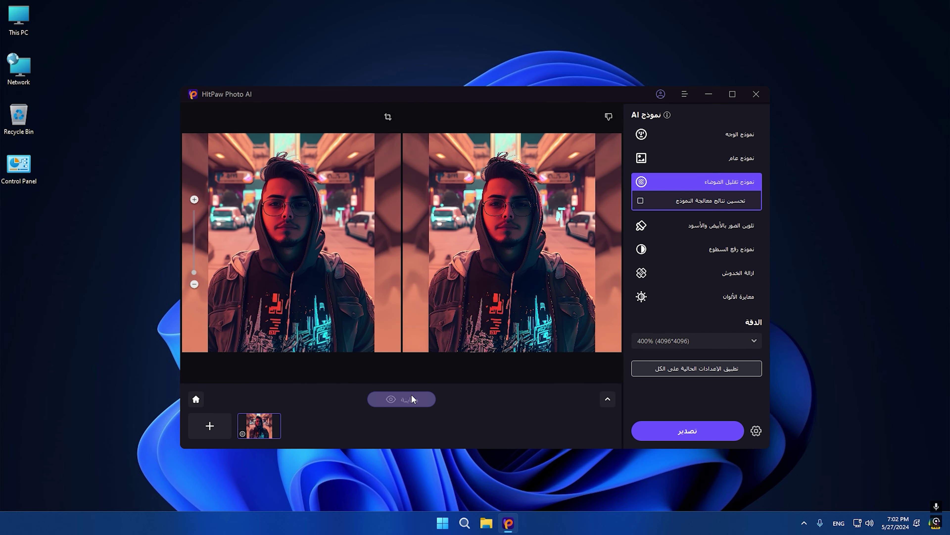
scroll(510, 262, "up", 5)
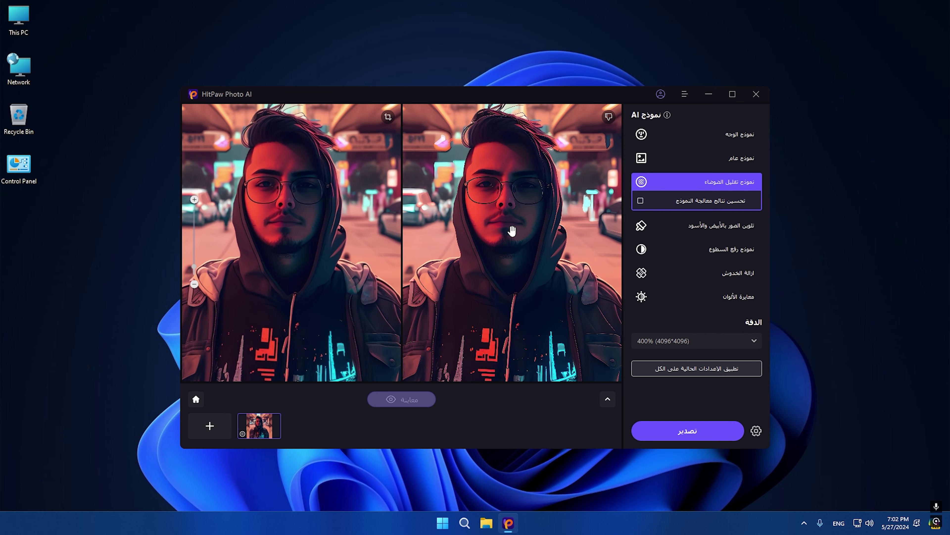
left_click_drag(512, 233, 526, 350)
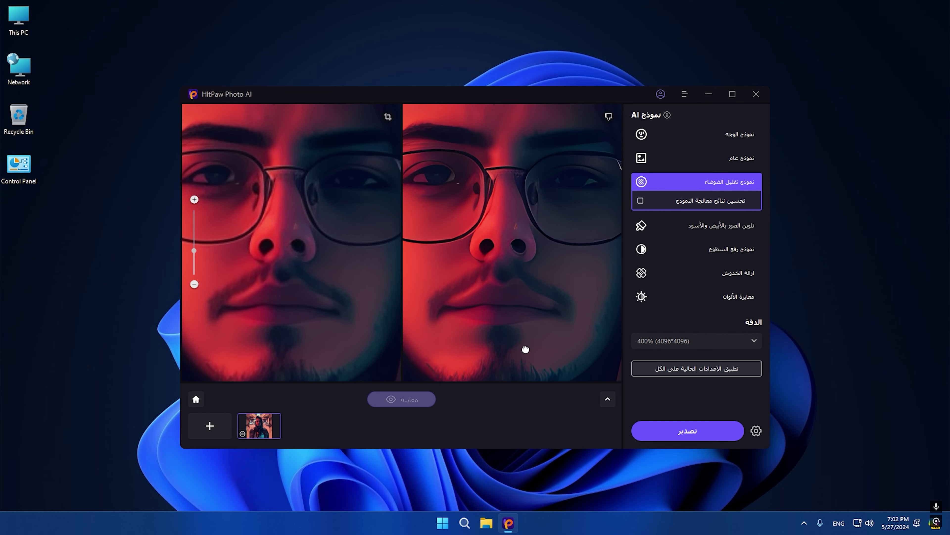
left_click_drag(511, 305, 504, 399)
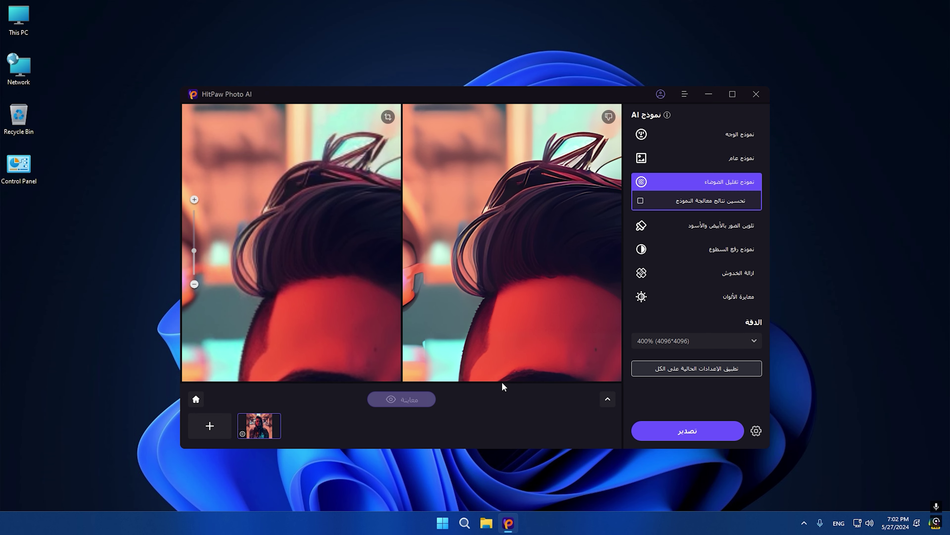
left_click_drag(503, 365, 524, 251)
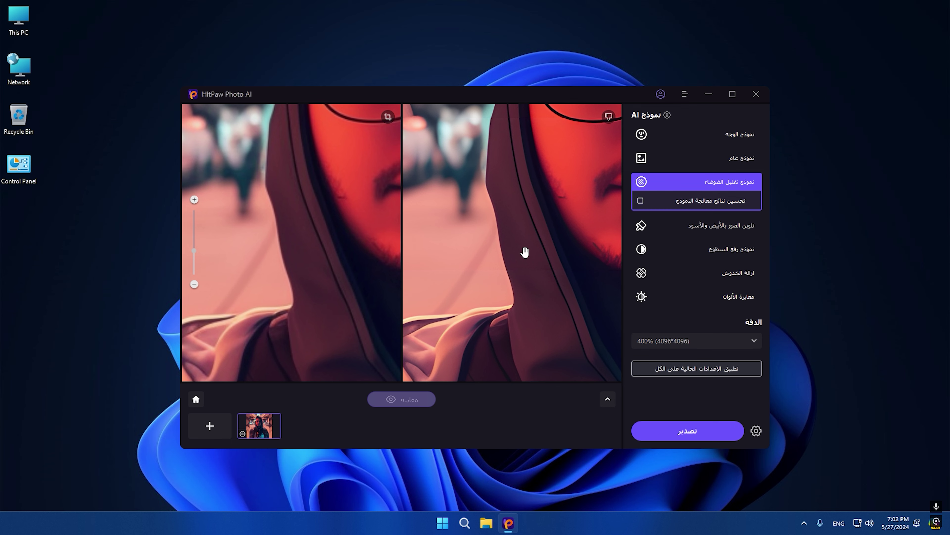
left_click_drag(490, 325, 516, 329)
scroll(514, 323, "up", 5)
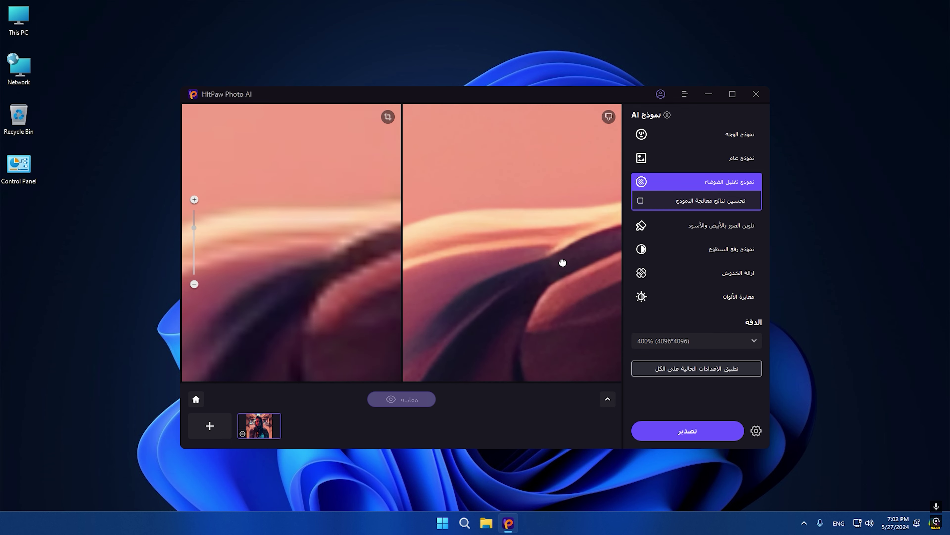
left_click_drag(562, 263, 561, 315)
scroll(557, 267, "down", 5)
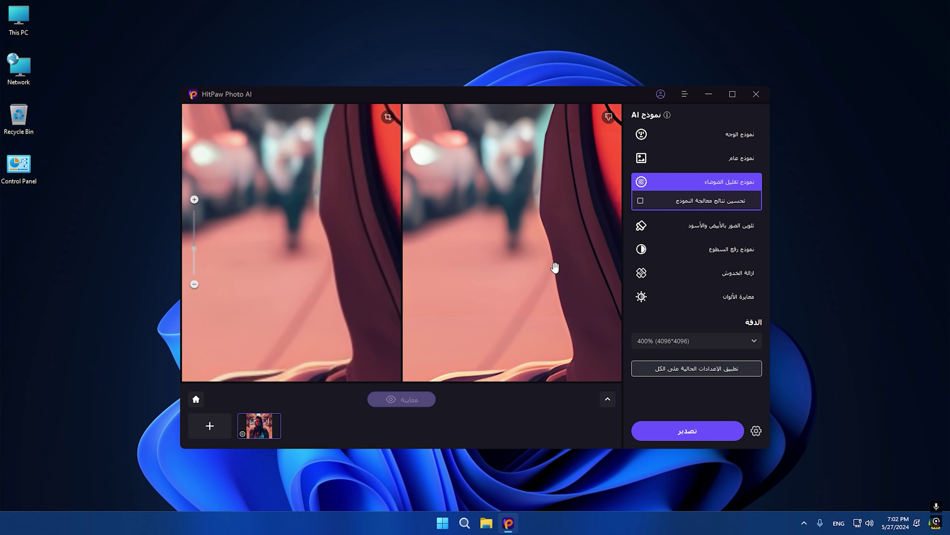
scroll(565, 265, "down", 5)
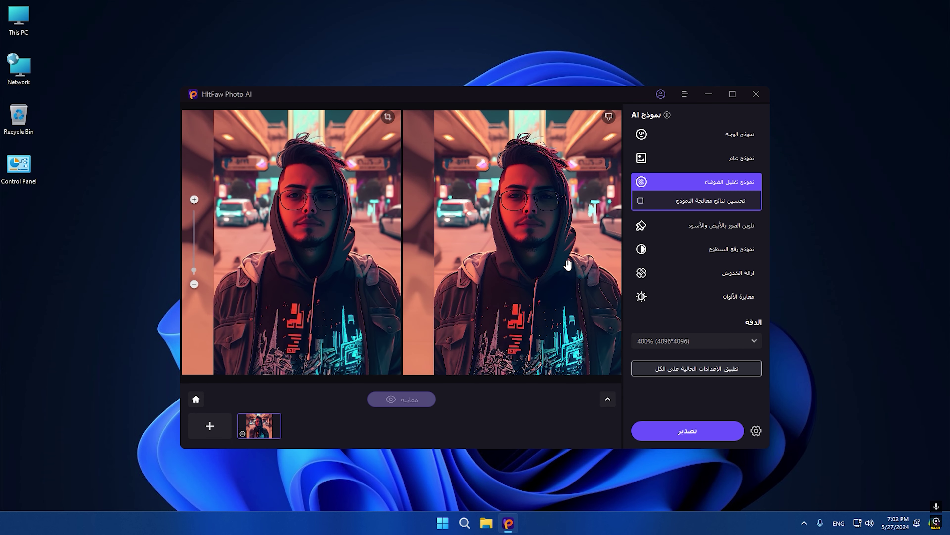
Preview the brightness enhancement model on the hooded man's portrait and compare it with the original
left_click(740, 250)
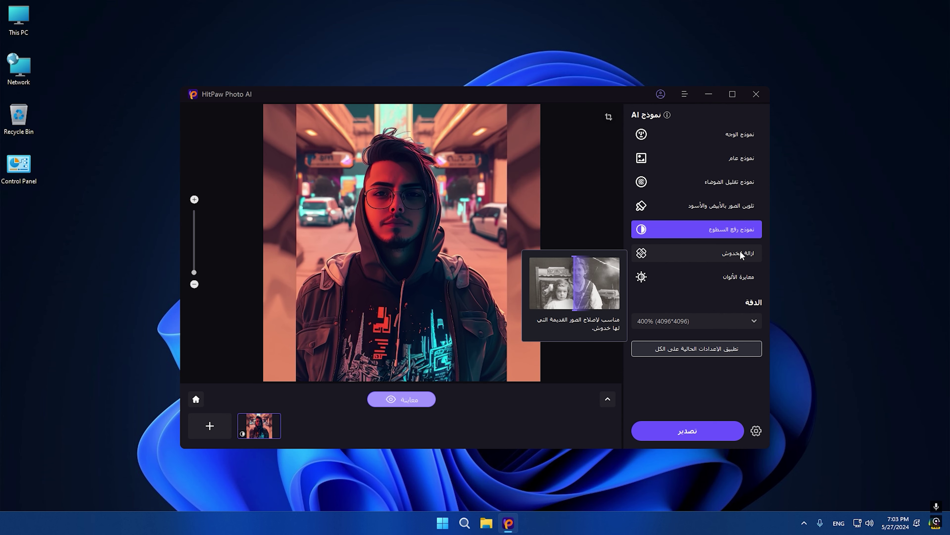
left_click(421, 399)
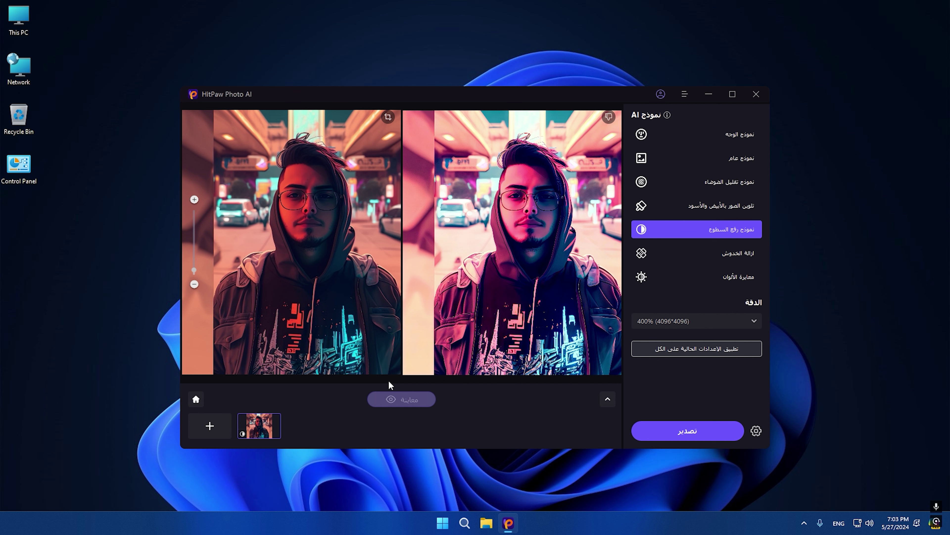
left_click_drag(518, 264, 502, 329)
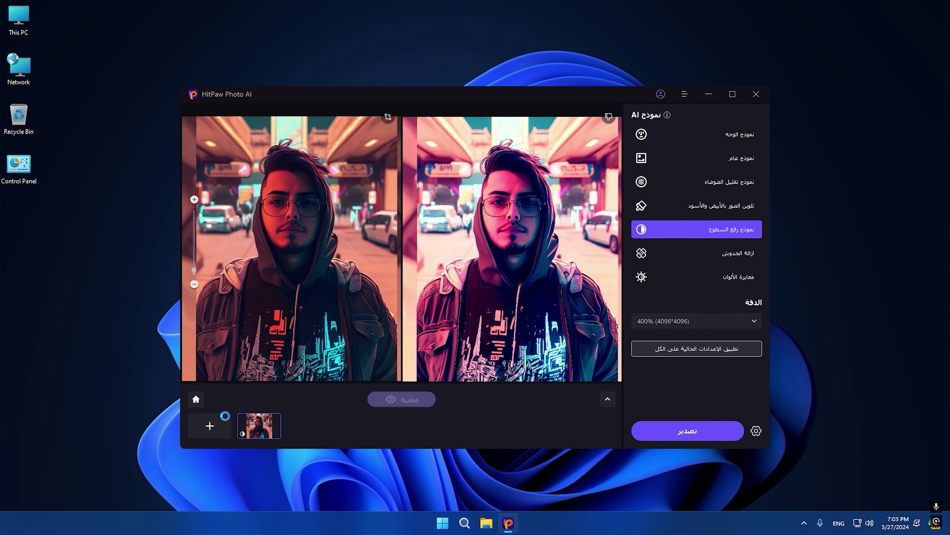
Import the old photo of two children, whose file name ends in 3680107, from the Downloads folder
key("ctrl+o")
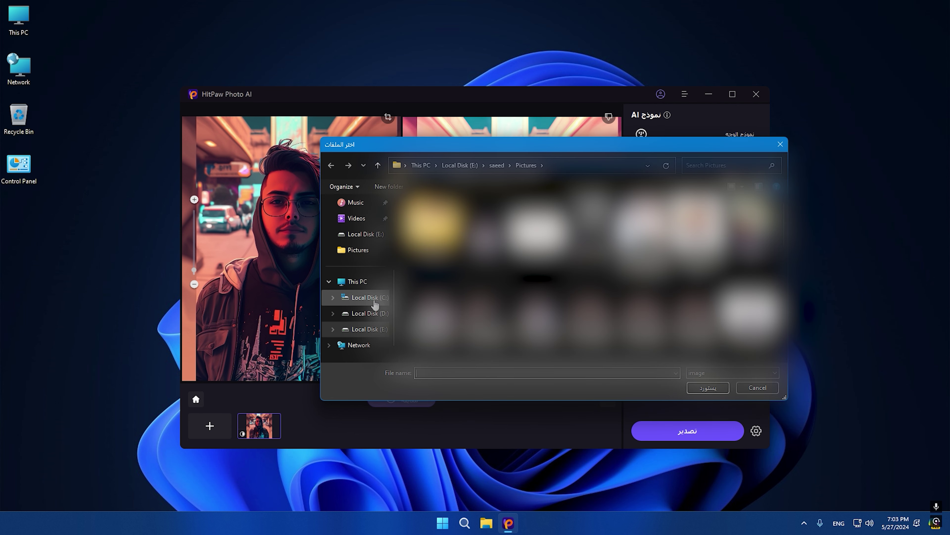
left_click(361, 285)
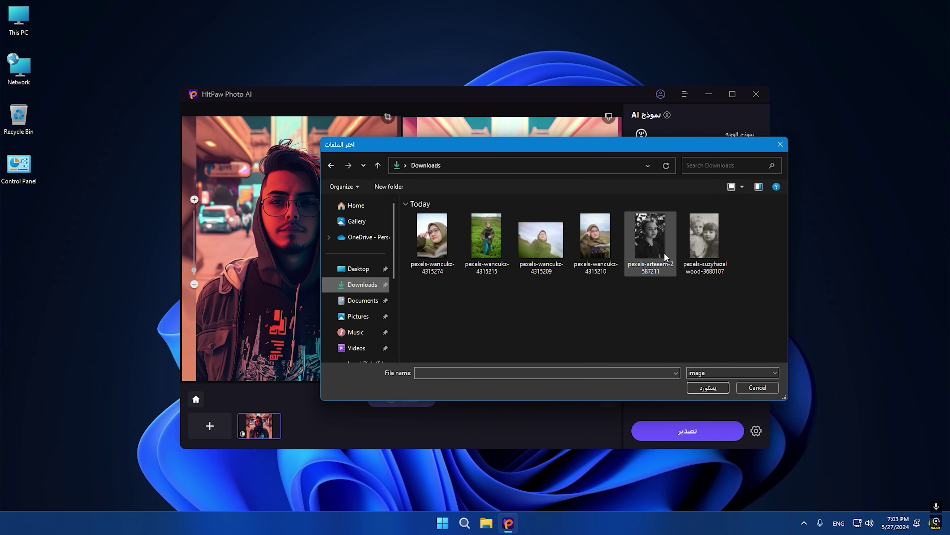
double_click(695, 244)
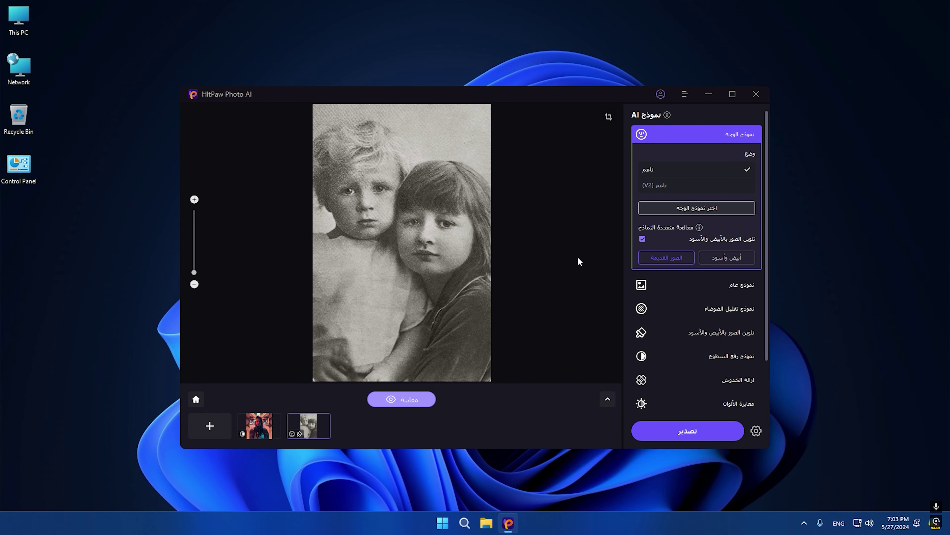
Preview the scratch removal model on the old photo of two children and compare the girl's facial details with the original
scroll(746, 350, "down", 1)
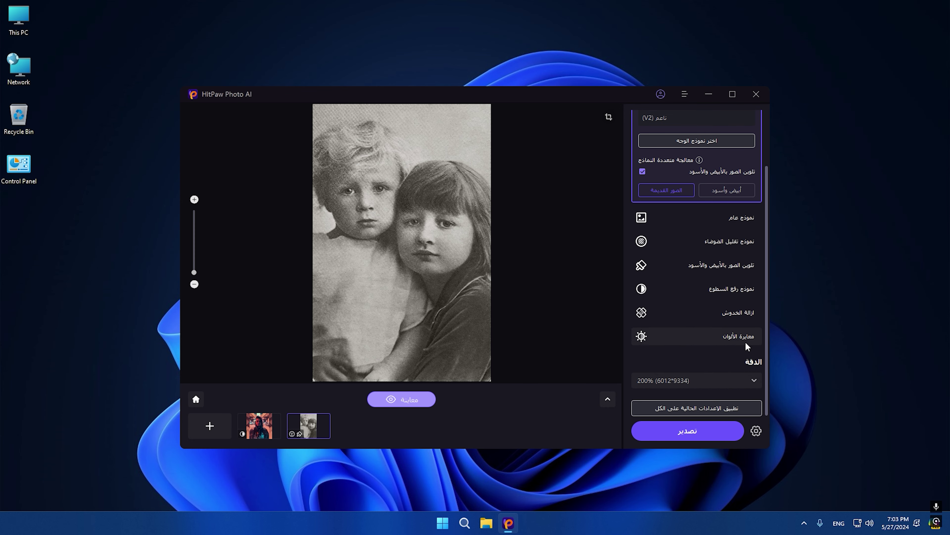
left_click(743, 317)
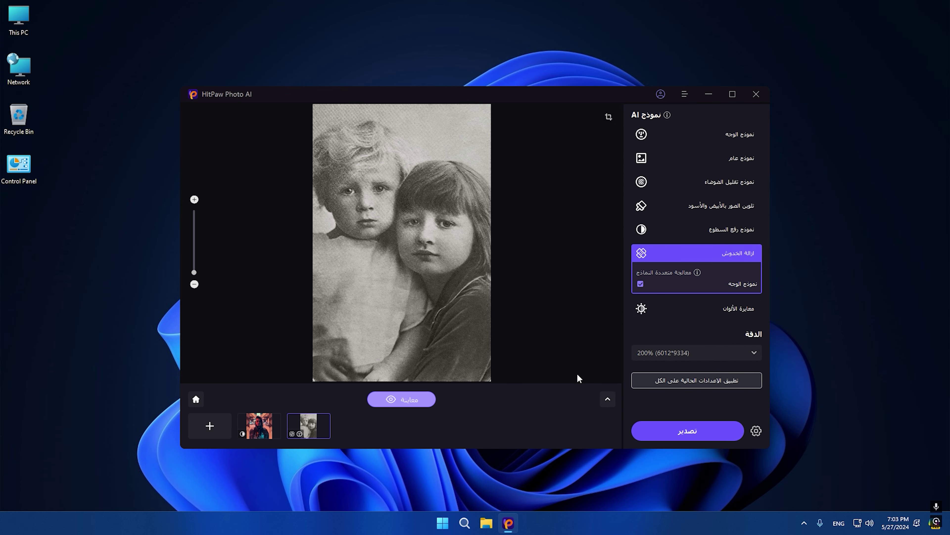
left_click(404, 400)
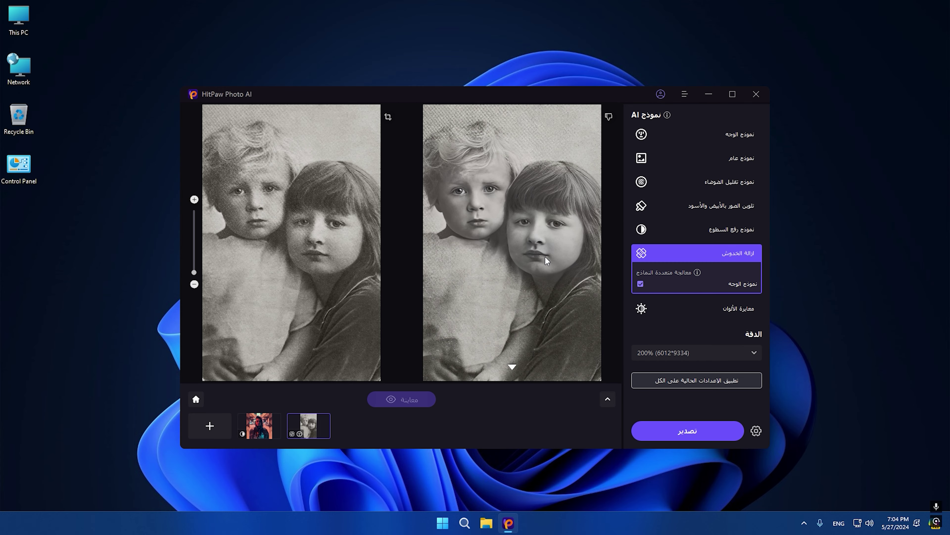
scroll(546, 255, "up", 5)
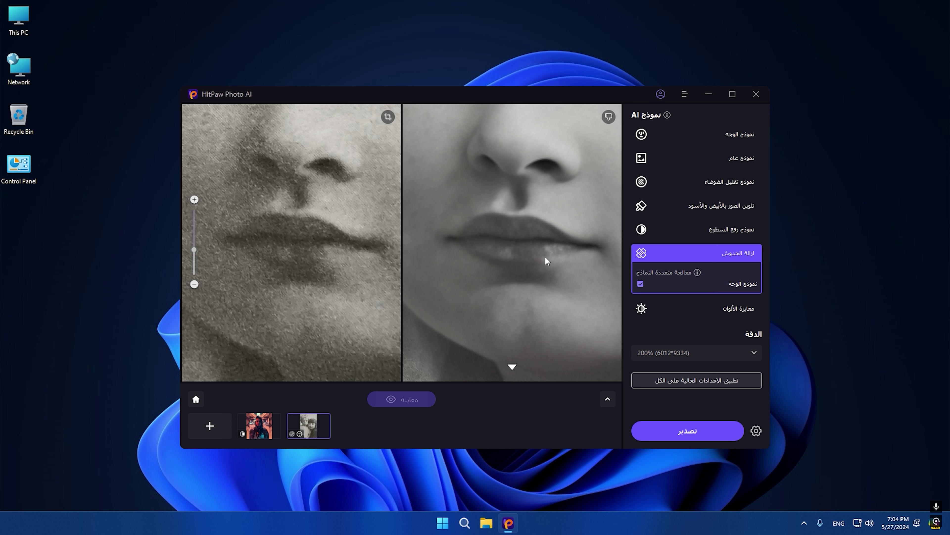
left_click_drag(545, 256, 591, 345)
left_click_drag(566, 279, 592, 325)
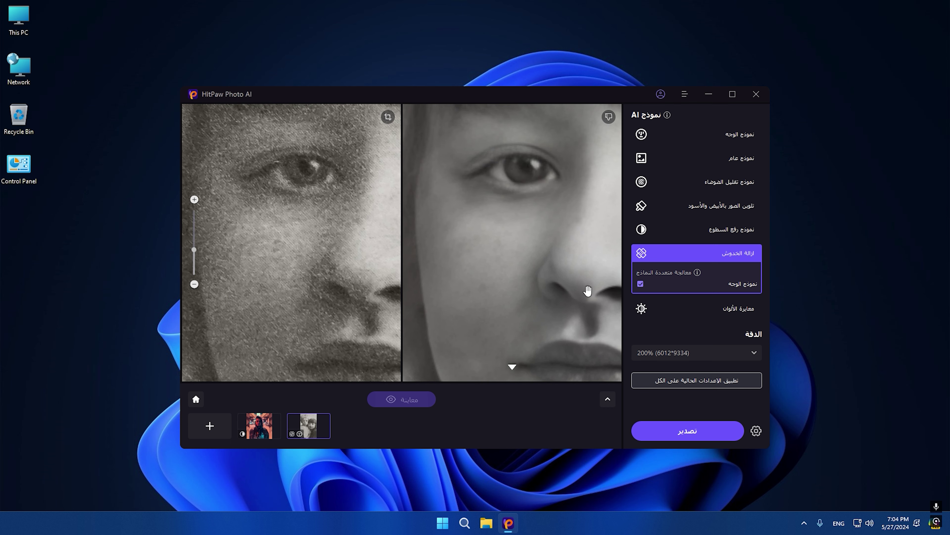
left_click_drag(537, 270, 577, 340)
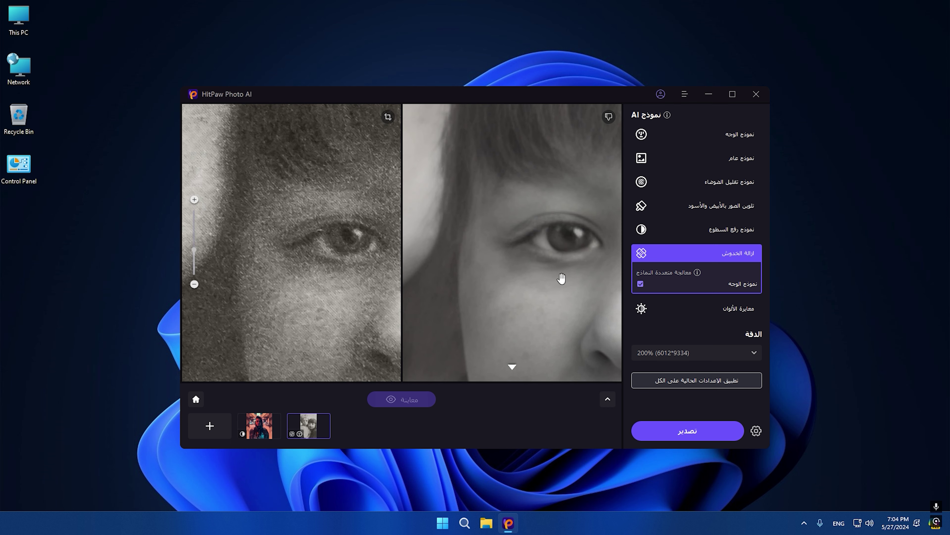
scroll(562, 278, "down", 5)
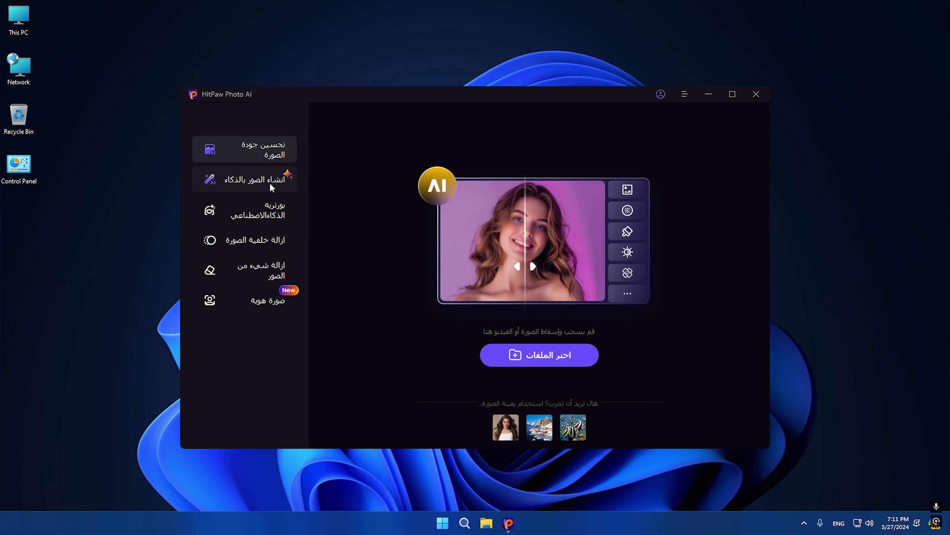
Open the AI image generator and select the VFX art style from the classic styles
left_click(272, 185)
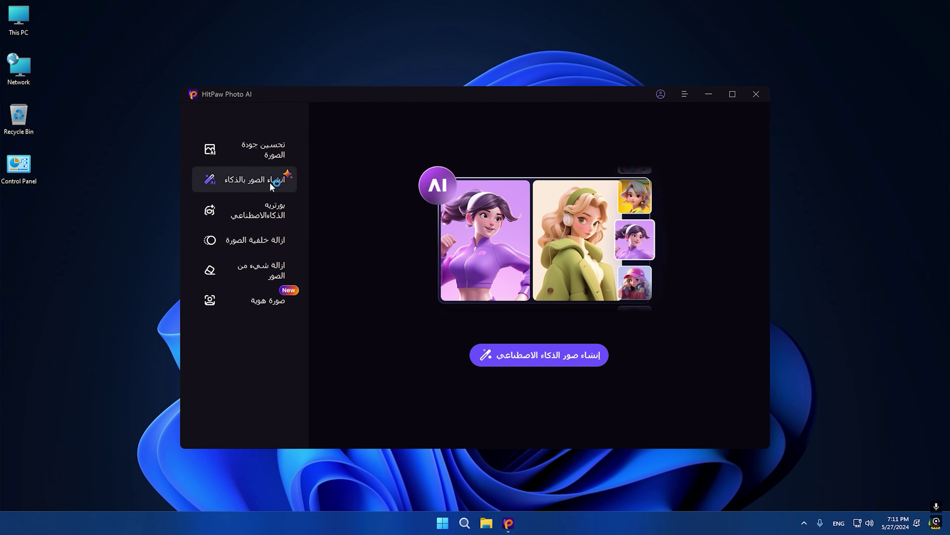
left_click(505, 349)
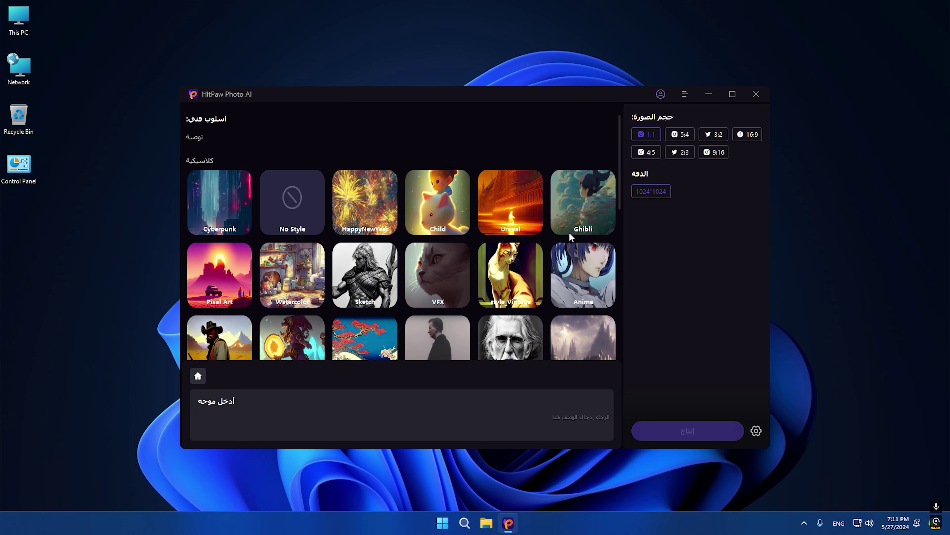
scroll(571, 274, "down", 6)
scroll(571, 277, "down", 3)
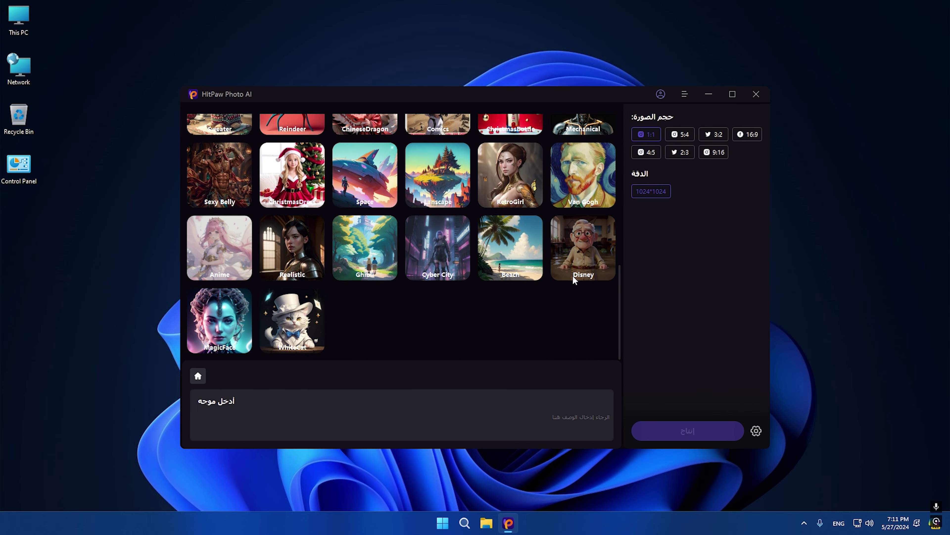
scroll(573, 278, "up", 5)
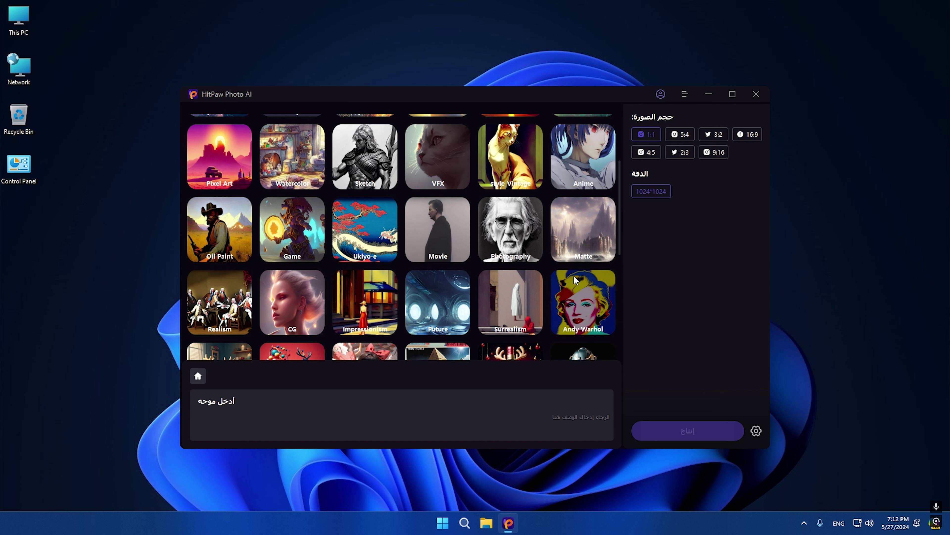
scroll(575, 279, "up", 3)
scroll(574, 279, "down", 1)
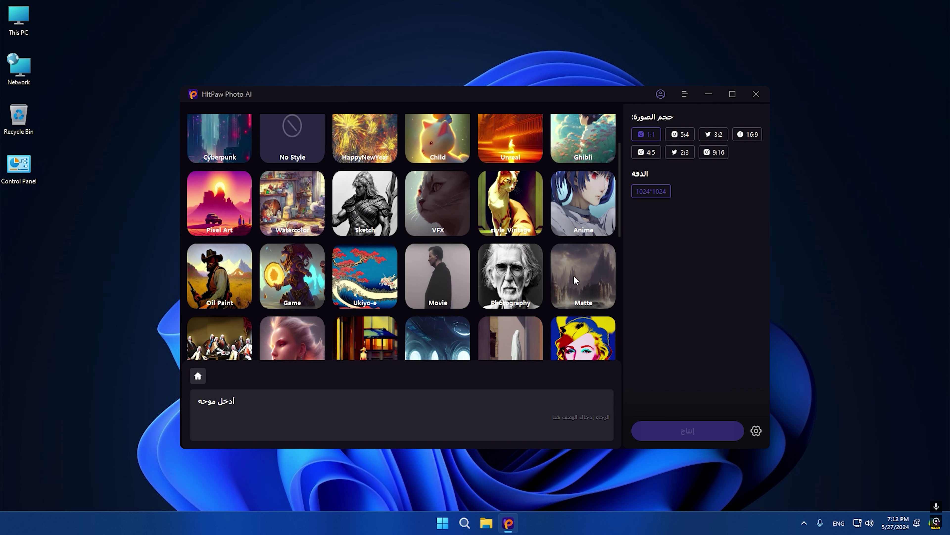
left_click(431, 222)
scroll(428, 266, "up", 2)
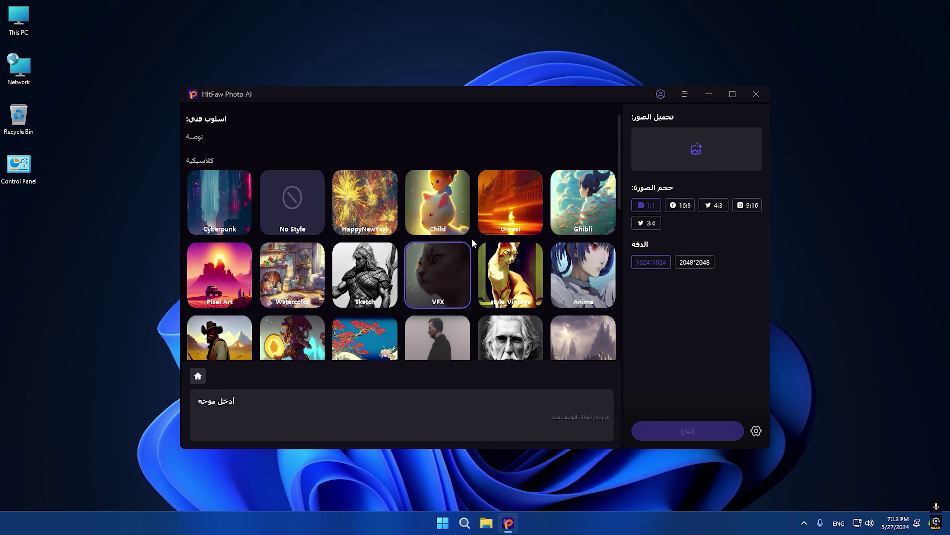
Upload the headscarf woman's photo whose file name ends in 4315274 from the Downloads folder as the reference image
left_click(686, 151)
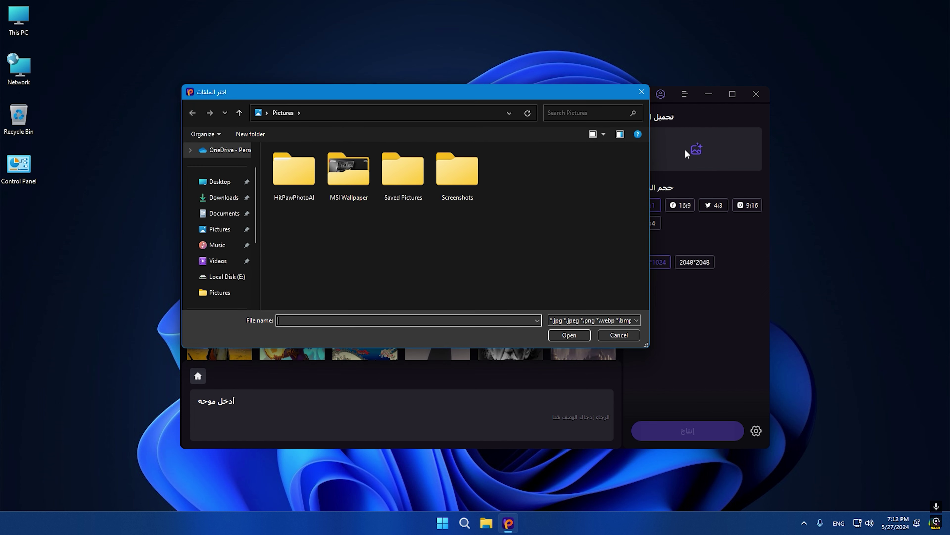
left_click(216, 219)
left_click(222, 204)
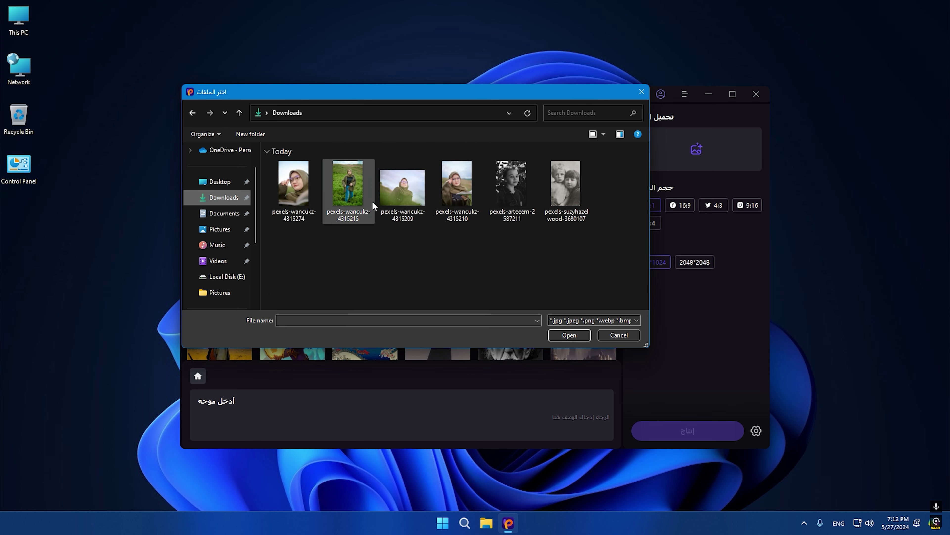
double_click(302, 198)
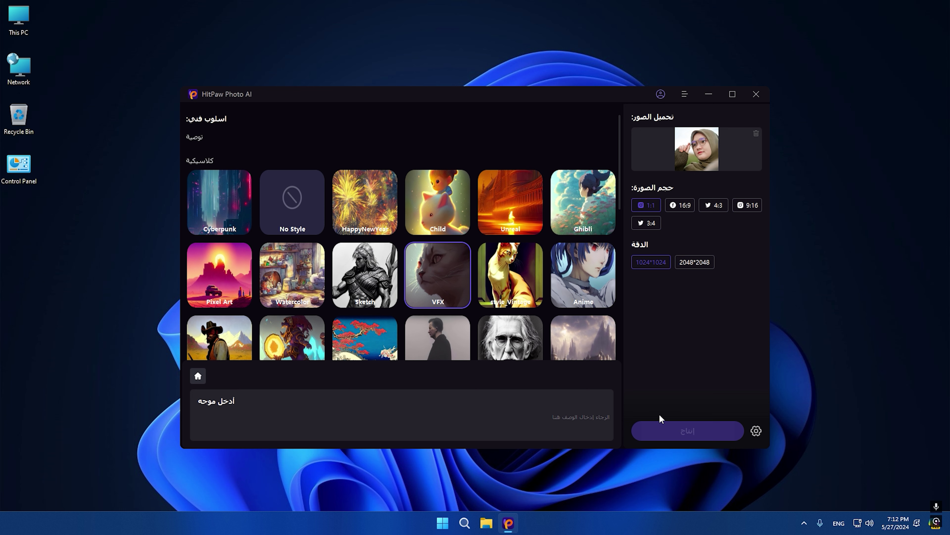
Generate images from a prompt for an Art Deco portrait of a silver-haired young astronaut exploring a lush bioluminescent alien jungle, and view the second result enlarged
left_click(414, 414)
type("A portrait of a young astronaut with a flowing mane of silver hair, exploring a lush alien jungle filled with bioluminescent plants, painted in the style of Art Deco.")
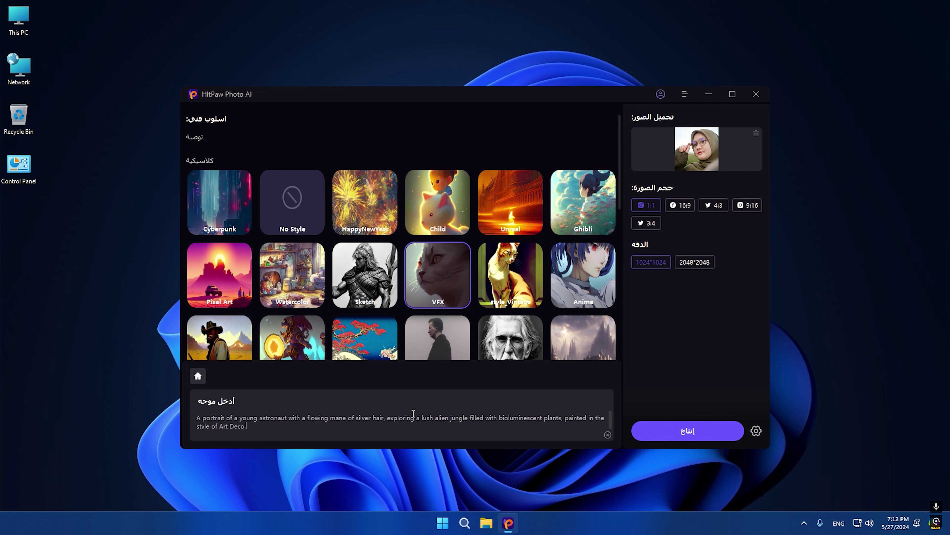
left_click(685, 429)
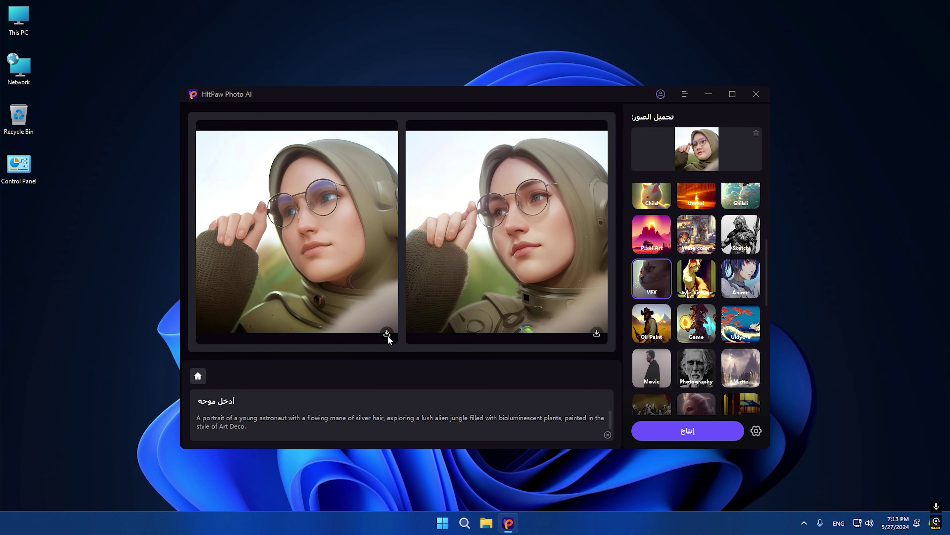
left_click(513, 231)
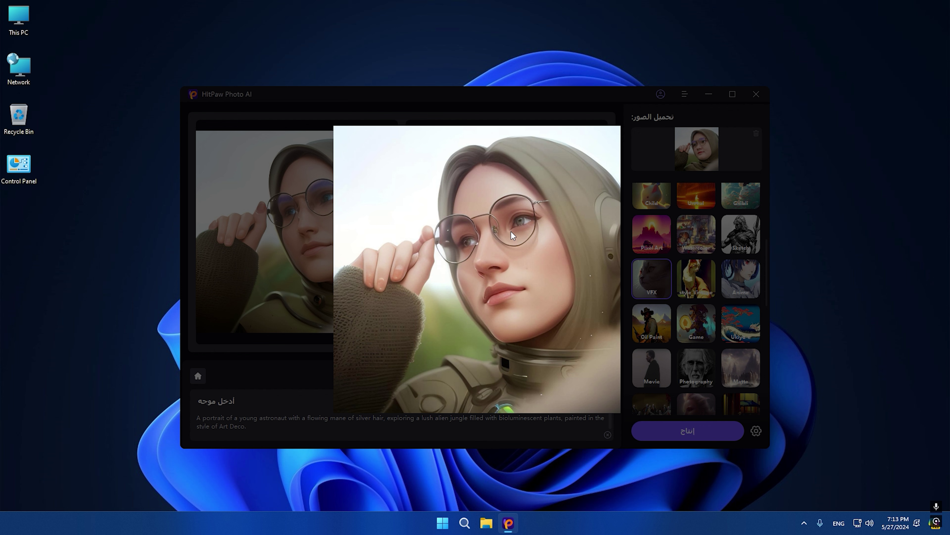
left_click(295, 257)
Remove the reference photo and generate images from the same astronaut prompt in the Pixel Art style
left_click(756, 133)
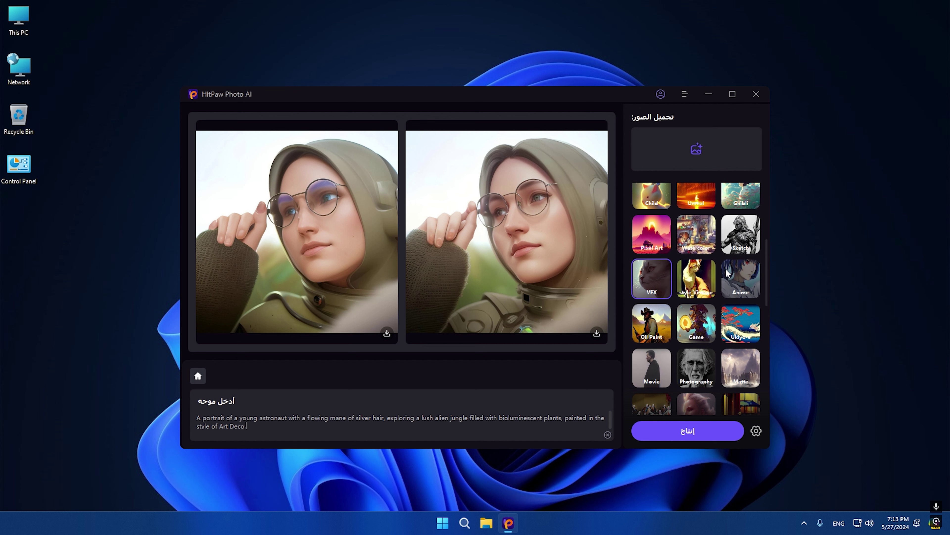
left_click(652, 234)
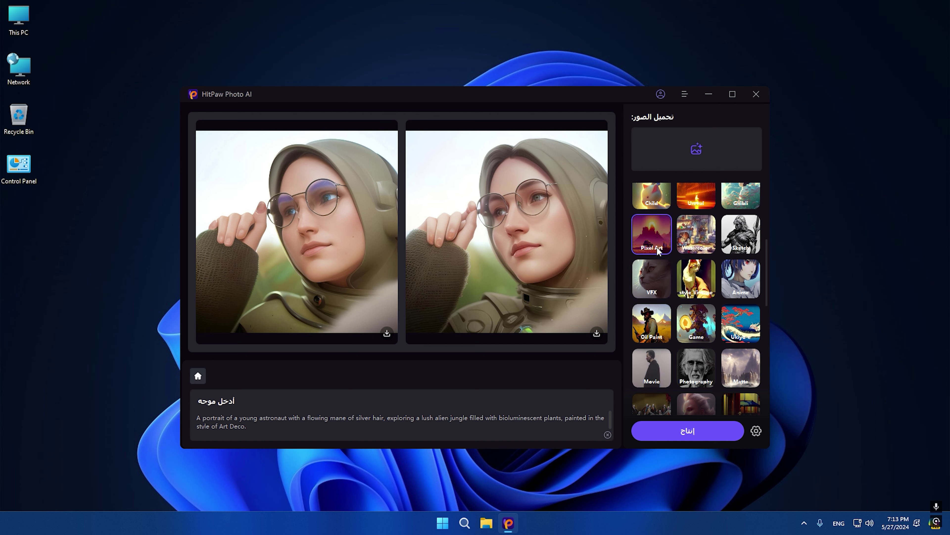
left_click(680, 435)
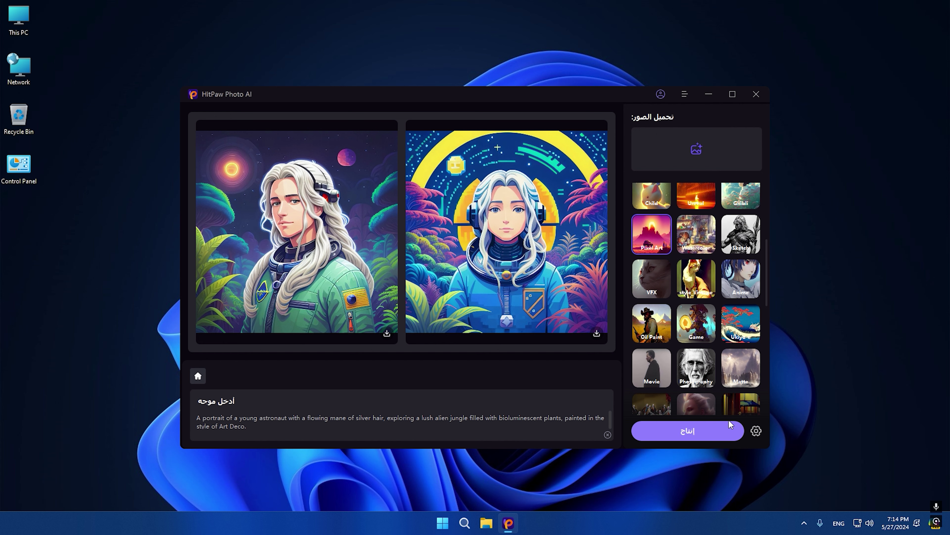
Generate images from the same astronaut prompt in the CG style
scroll(723, 366, "down", 4)
scroll(724, 369, "down", 1)
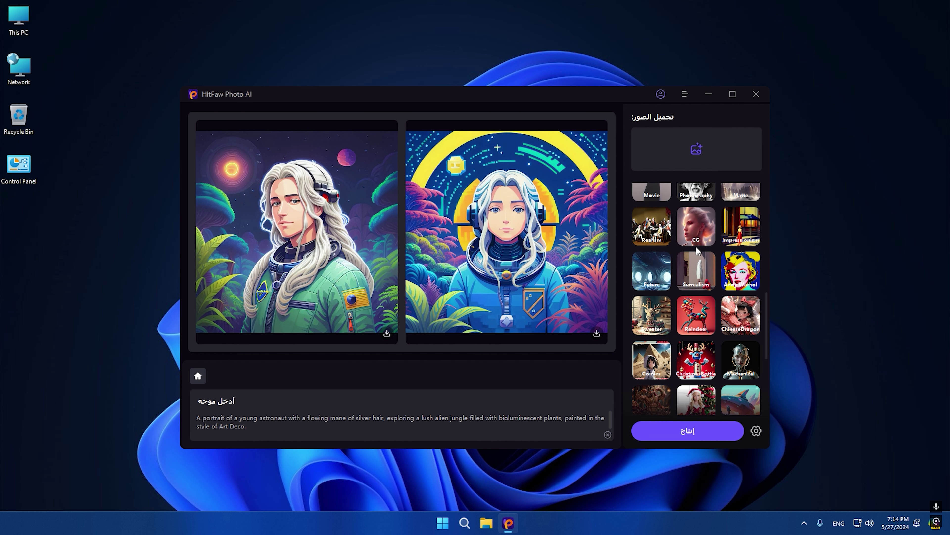
left_click(696, 226)
left_click(684, 430)
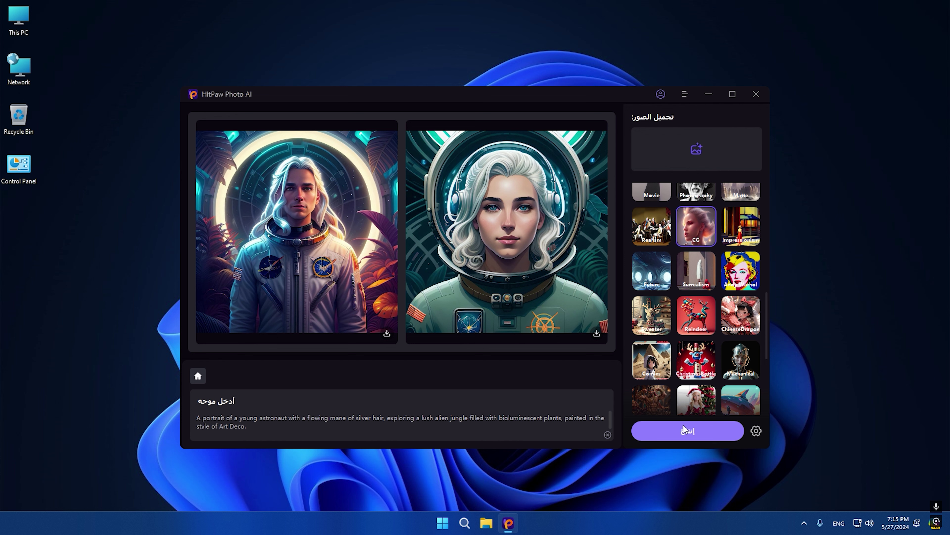
Generate images from the same astronaut prompt in the Cyber City style
scroll(708, 366, "down", 5)
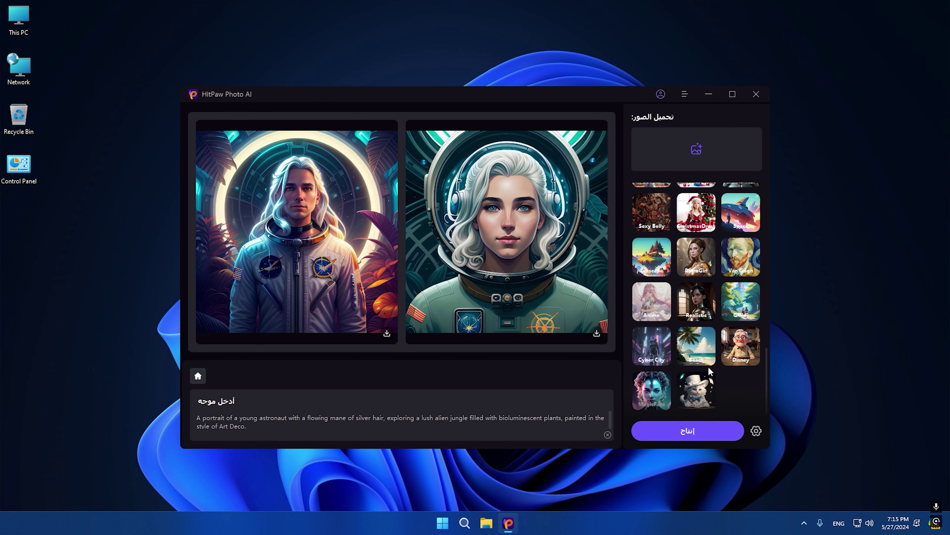
left_click(652, 346)
left_click(675, 433)
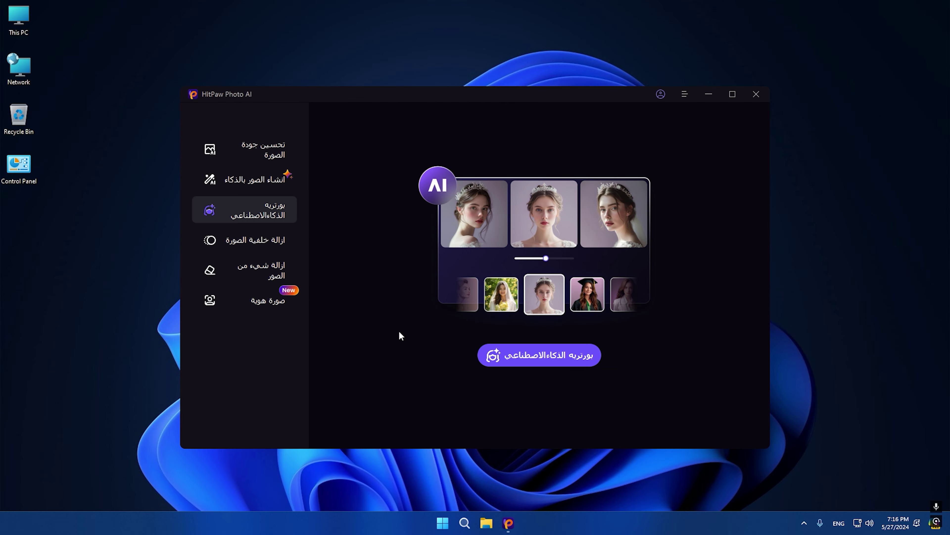
Start a new AI portrait and import the four photos of the woman in the headscarf from the Downloads folder
left_click(532, 350)
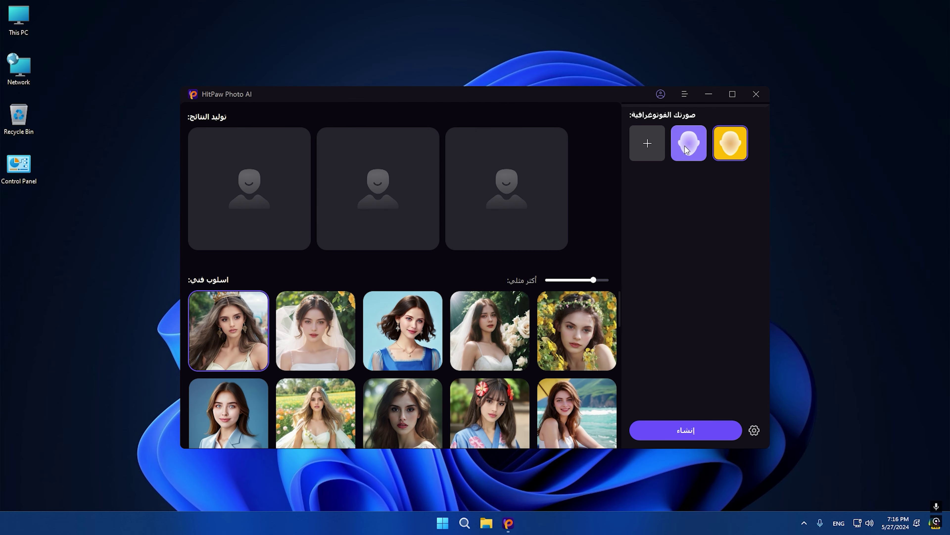
left_click(650, 150)
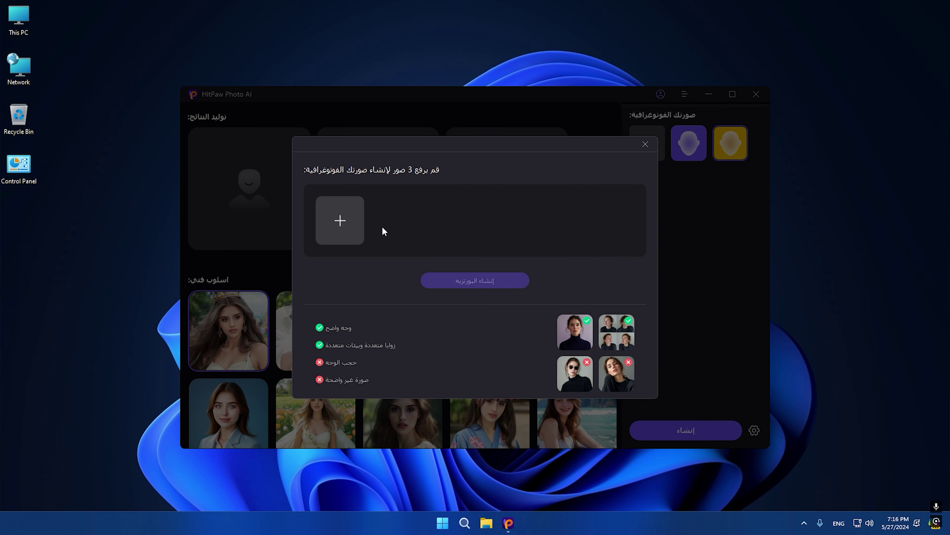
left_click(340, 220)
scroll(370, 228, "up", 3)
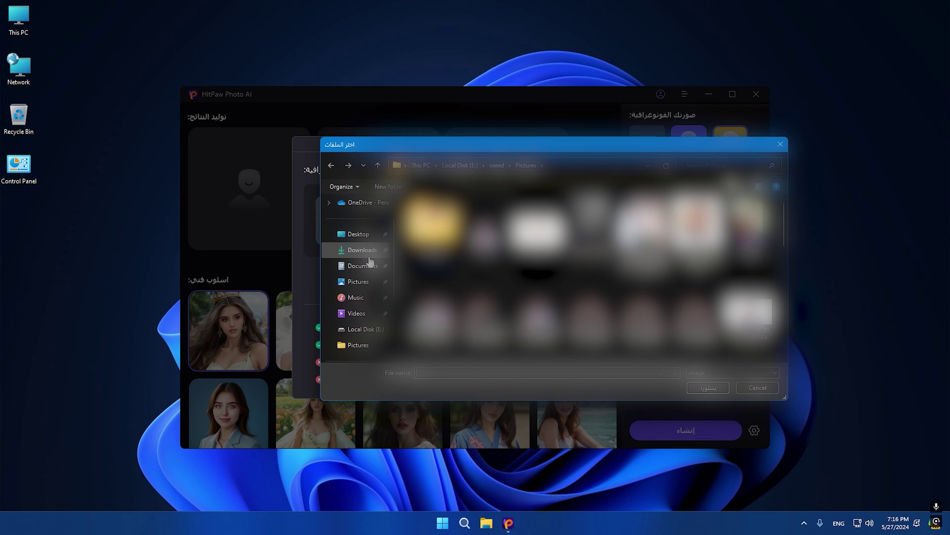
left_click(362, 250)
left_click_drag(598, 299, 430, 270)
key("Return")
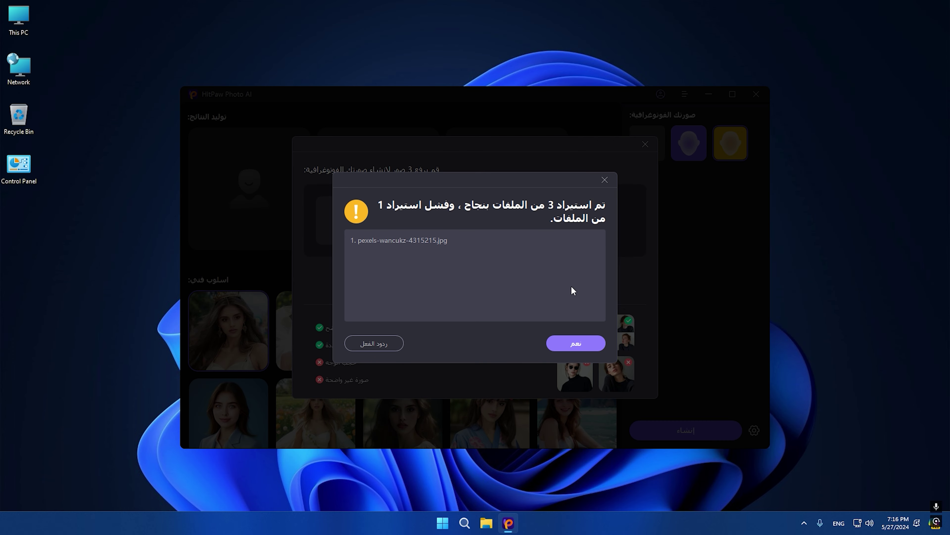
left_click(568, 340)
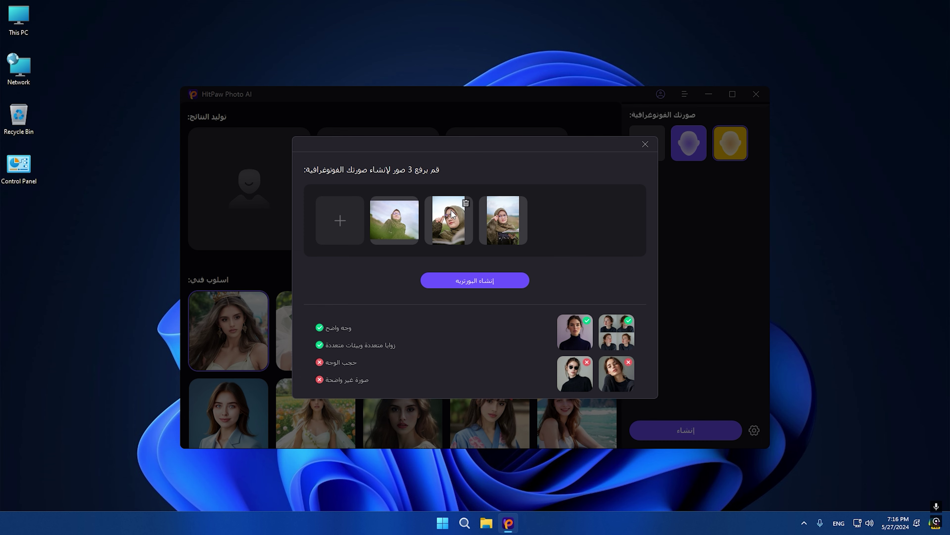
Create the portrait profile from the imported photos and generate portraits in the first style, the woman with the crown
left_click(465, 281)
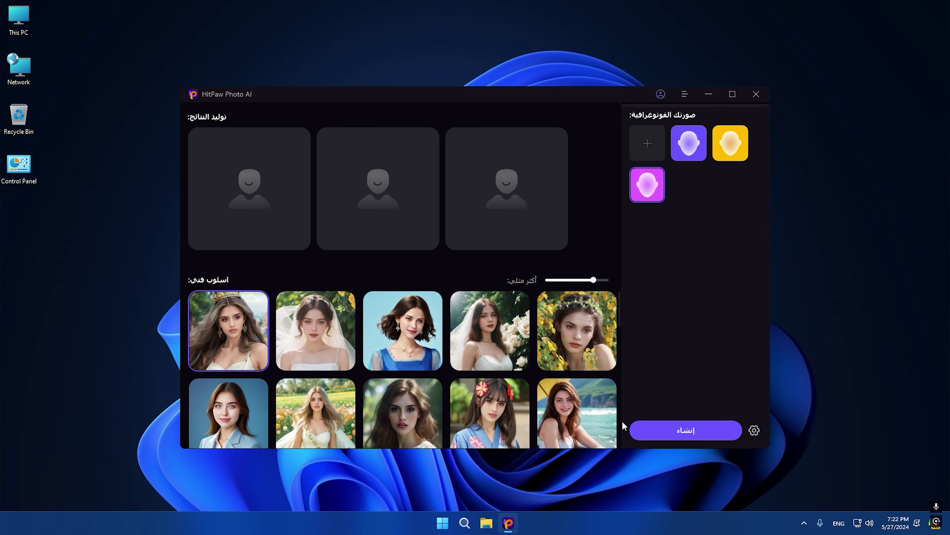
left_click(672, 434)
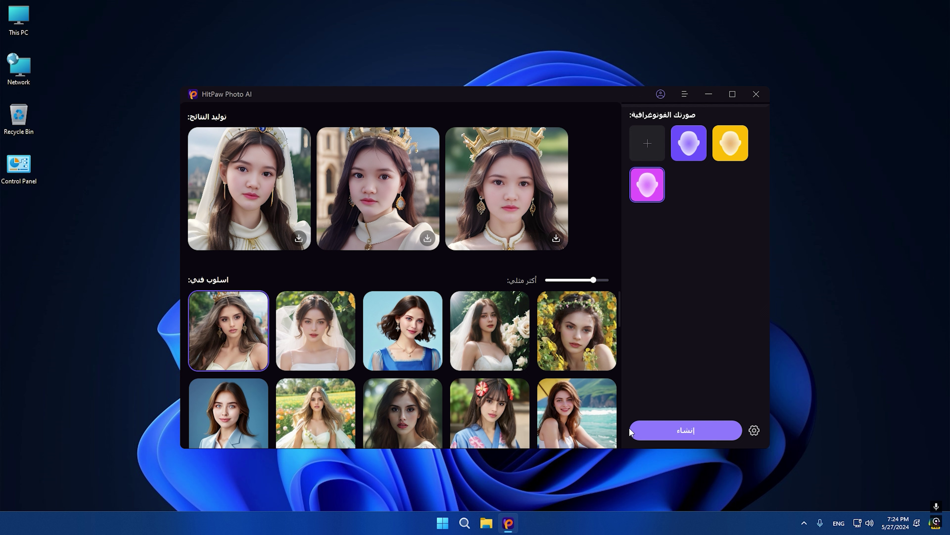
Generate portraits in the futuristic style showing a white-haired woman with sunglasses and a glowing neon suit
scroll(483, 350, "down", 5)
scroll(483, 349, "down", 4)
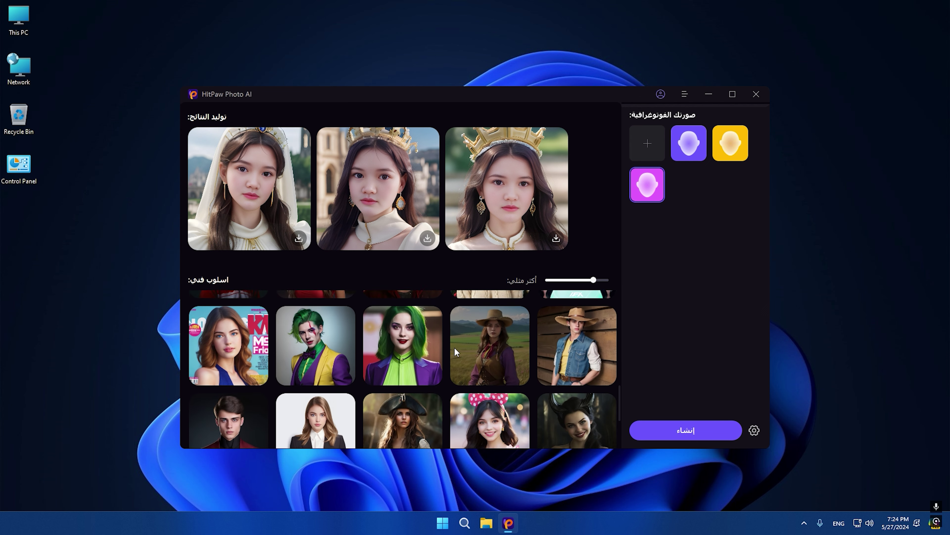
left_click(409, 385)
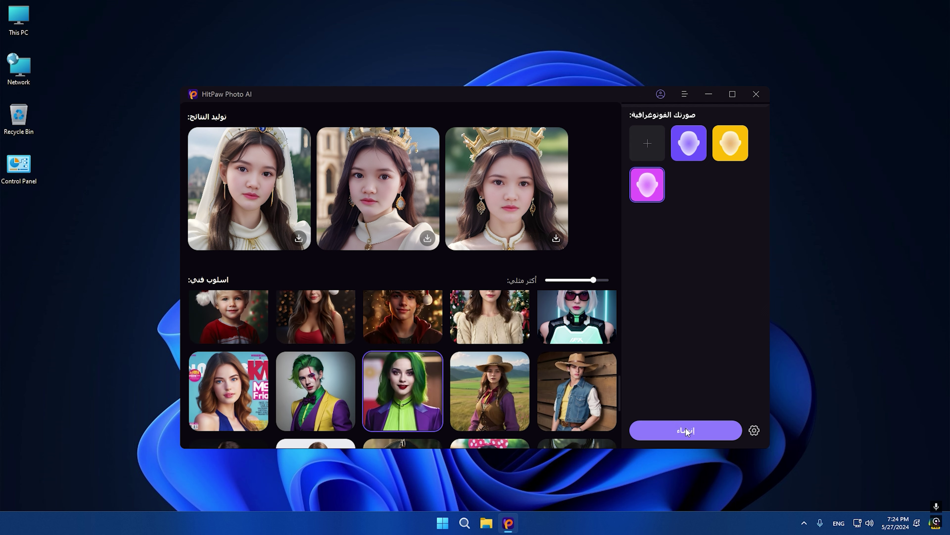
left_click(601, 336)
scroll(606, 366, "up", 1)
scroll(606, 366, "up", 1)
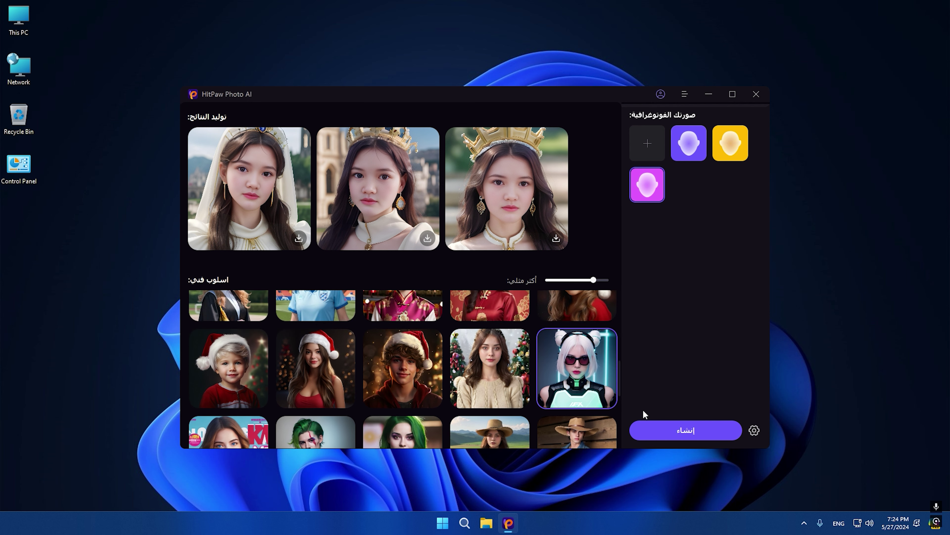
left_click(680, 430)
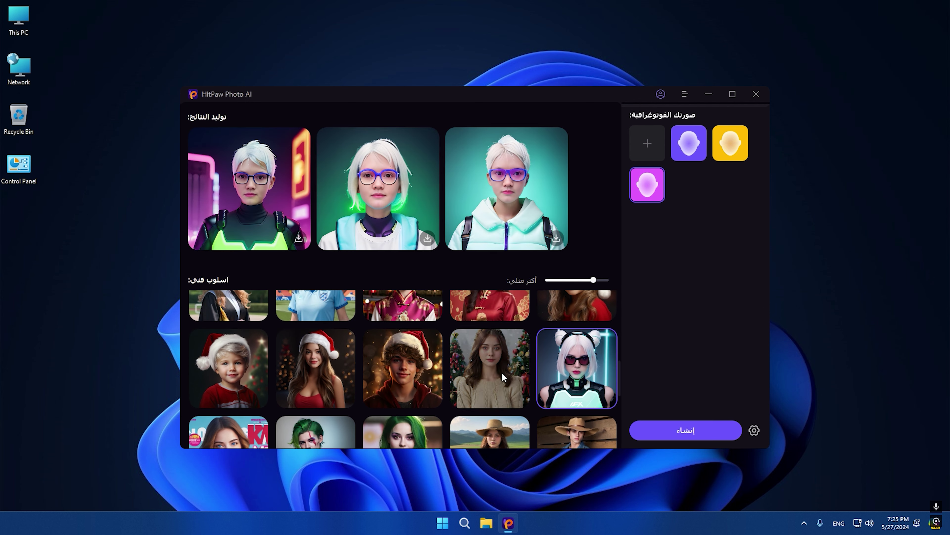
Generate portraits in the Christmas style showing a long-haired woman in a Santa hat and red dress
scroll(450, 374, "down", 5)
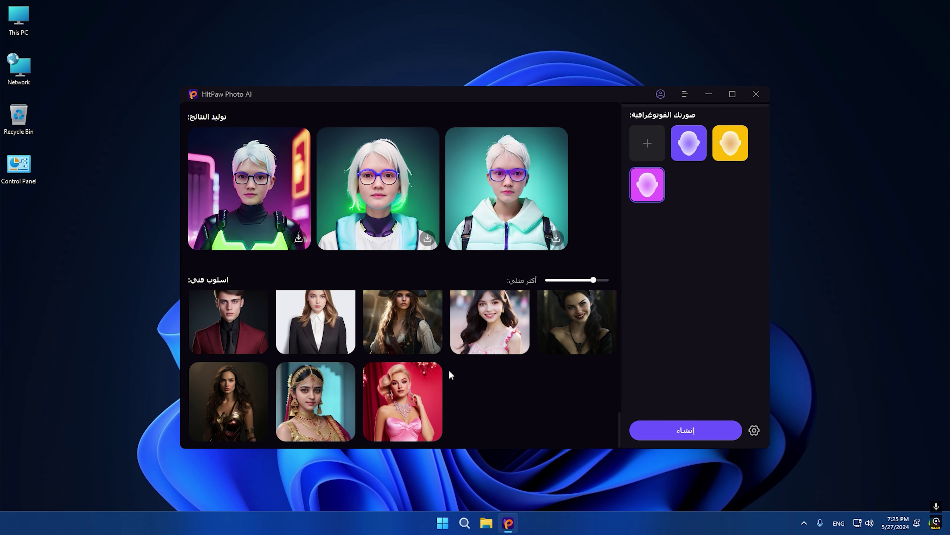
scroll(450, 371, "up", 2)
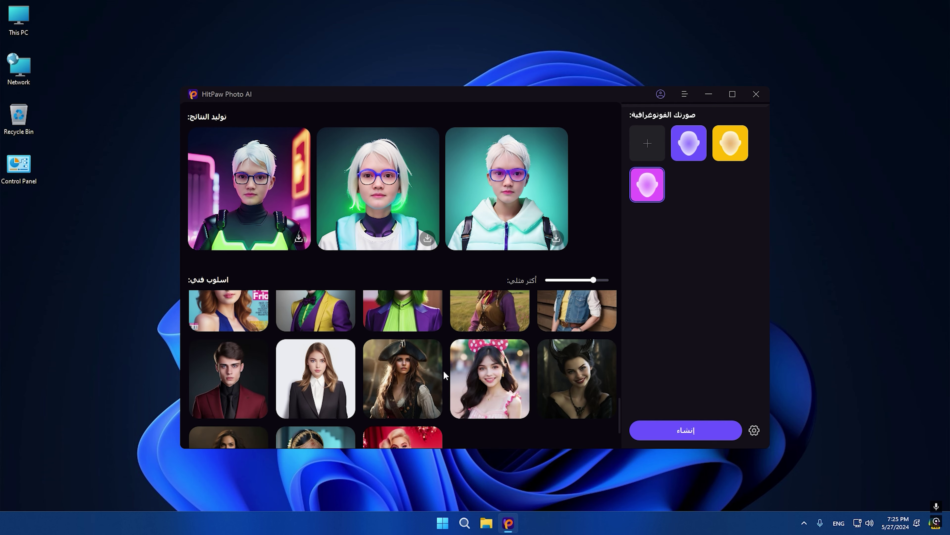
scroll(315, 378, "up", 2)
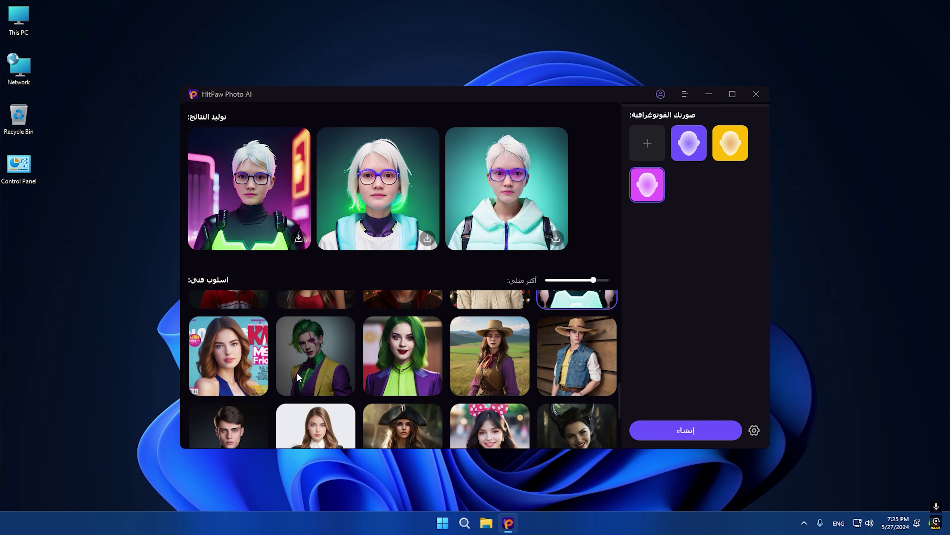
scroll(299, 376, "up", 2)
left_click(315, 356)
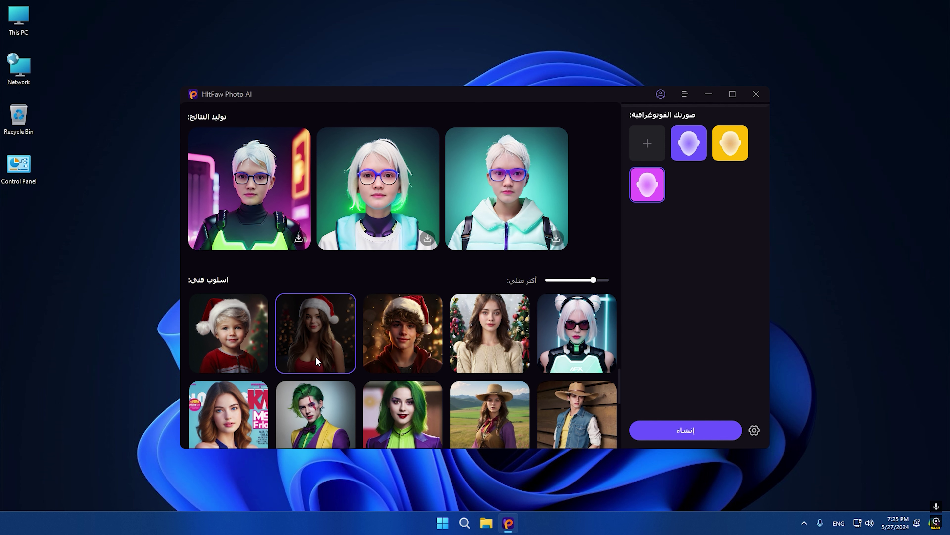
left_click(671, 435)
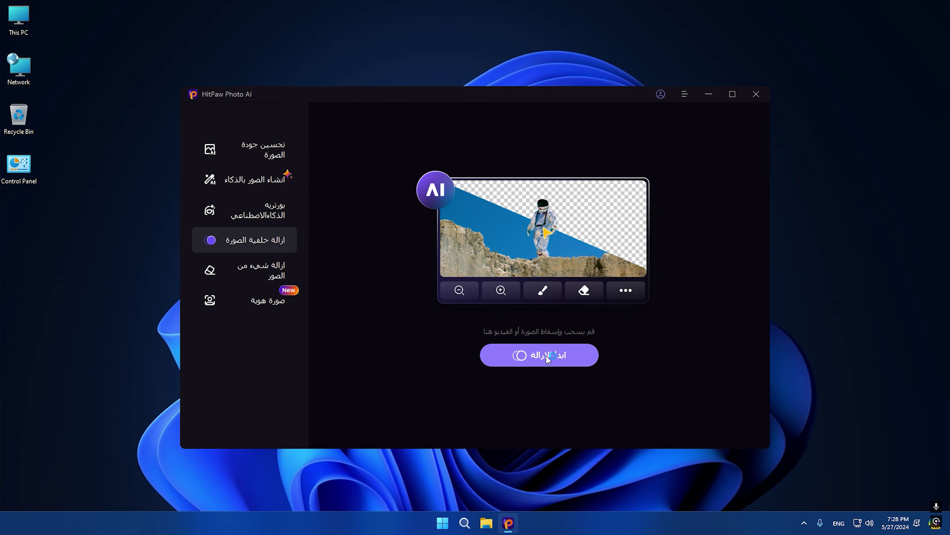
Import the photo of the hooded man with glasses from the saved Pictures folder for background removal
left_click(548, 356)
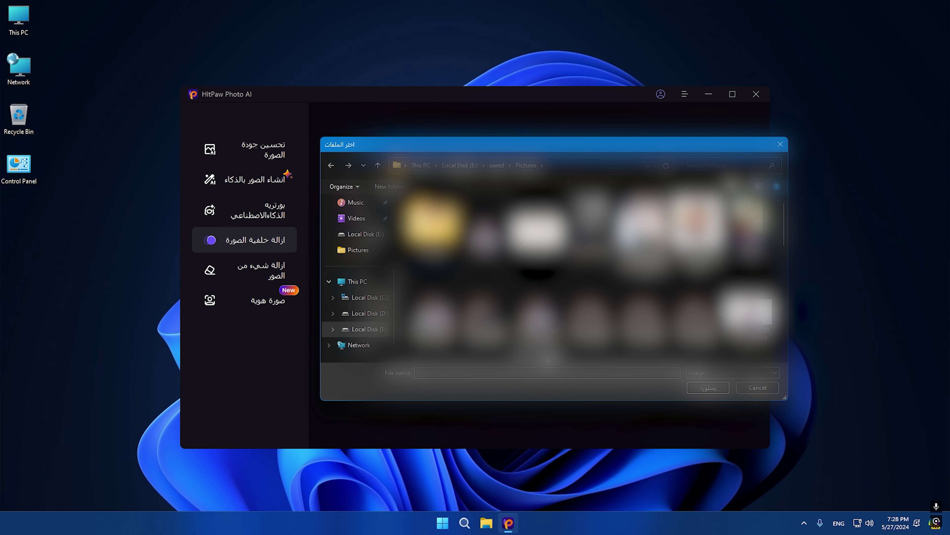
scroll(548, 361, "down", 5)
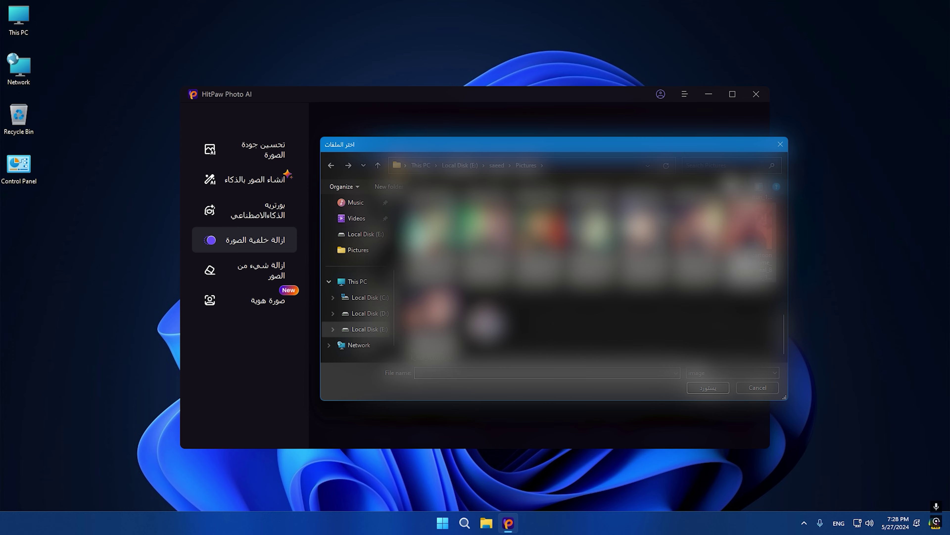
double_click(752, 250)
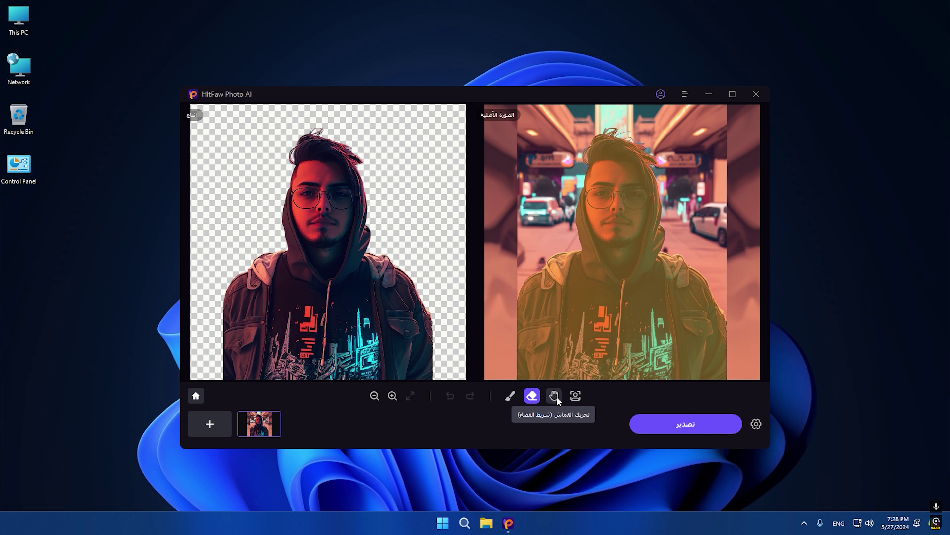
Open the background options for the cutout, try white, blue and red, and set the background colour to green
left_click(575, 396)
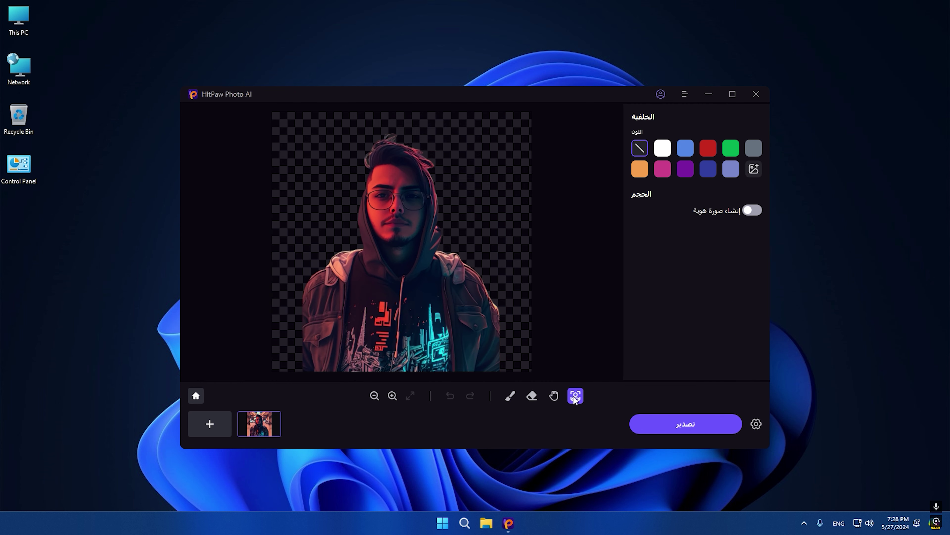
left_click(662, 149)
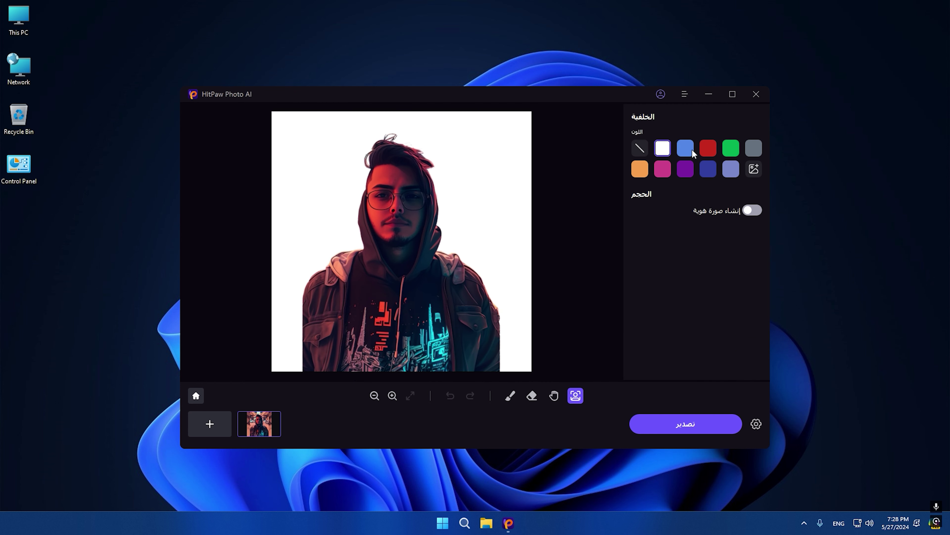
left_click(693, 151)
left_click(708, 149)
left_click(731, 149)
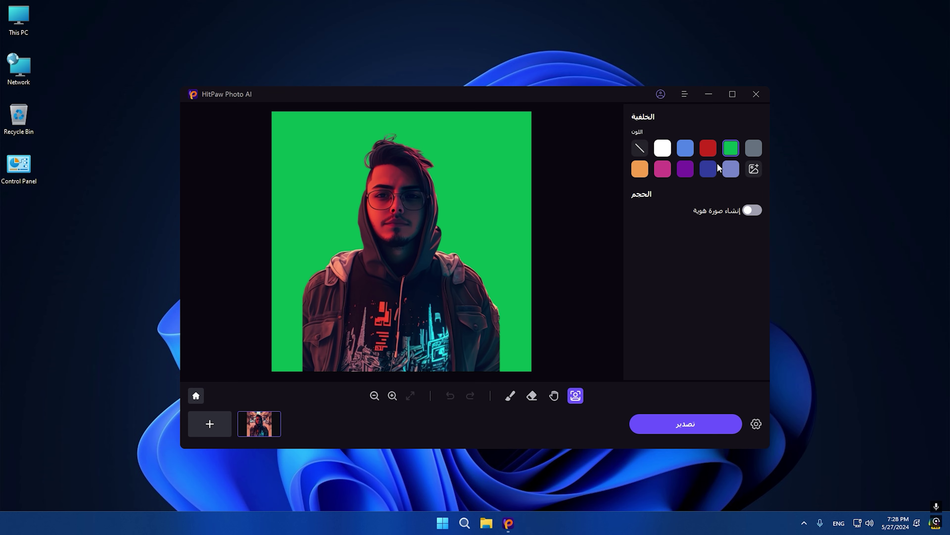
Try magenta for the cutout's background and set the background colour to orange
left_click(662, 173)
left_click(642, 172)
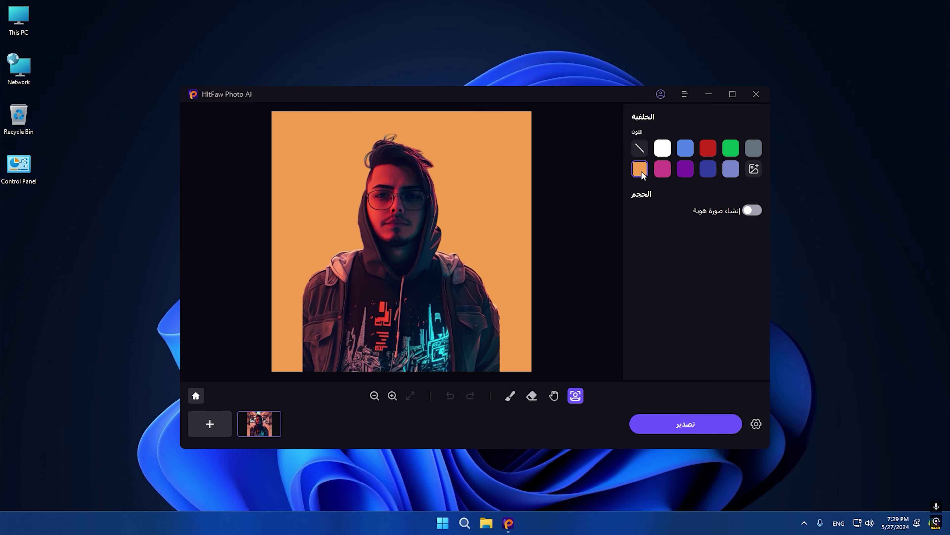
Try restoring background patches beside the man with the brush, undo the last stroke, and erase the patch over the van
left_click(533, 395)
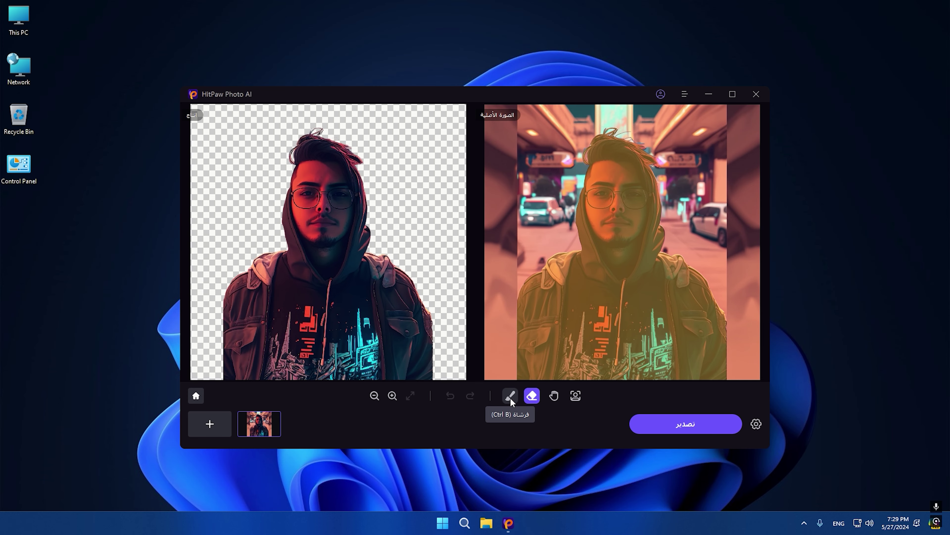
left_click(511, 397)
mouse_move(537, 217)
left_mouse_down()
mouse_move(524, 203)
mouse_move(550, 216)
mouse_move(543, 198)
mouse_move(550, 214)
mouse_move(564, 214)
mouse_move(528, 199)
mouse_move(539, 199)
mouse_move(526, 222)
mouse_move(521, 205)
mouse_move(670, 229)
left_mouse_up()
left_click(532, 396)
left_click(450, 395)
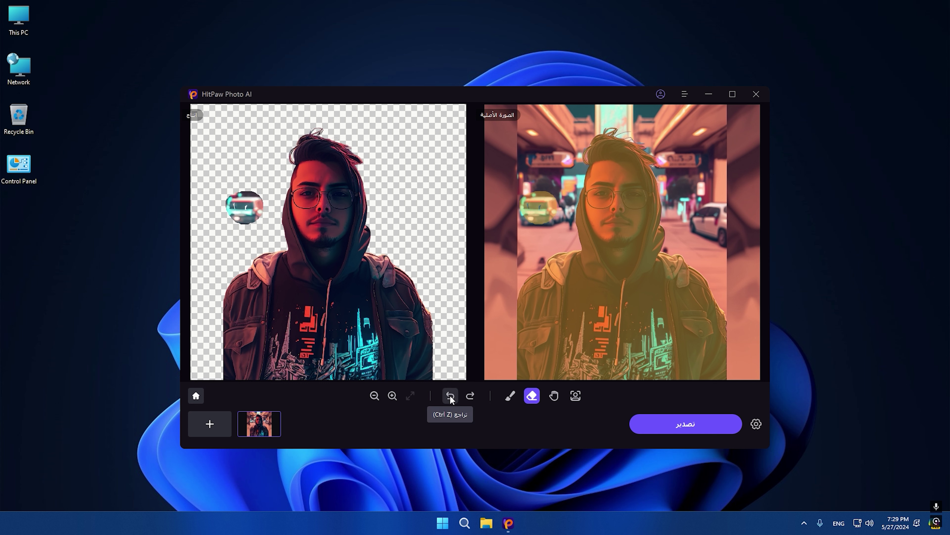
mouse_move(556, 213)
left_mouse_down()
mouse_move(524, 214)
mouse_move(548, 197)
mouse_move(535, 213)
left_mouse_up()
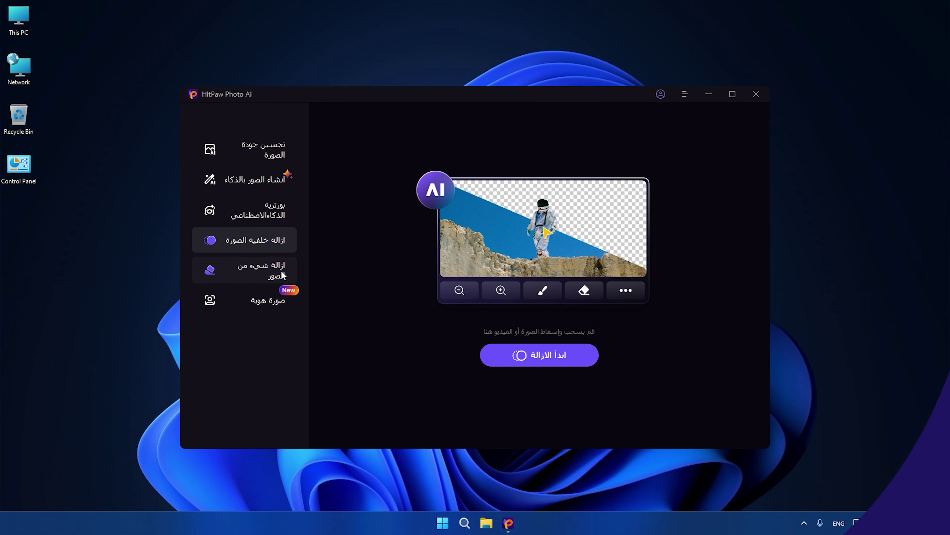
Import the photo of the hooded man with glasses for object removal
left_click(514, 355)
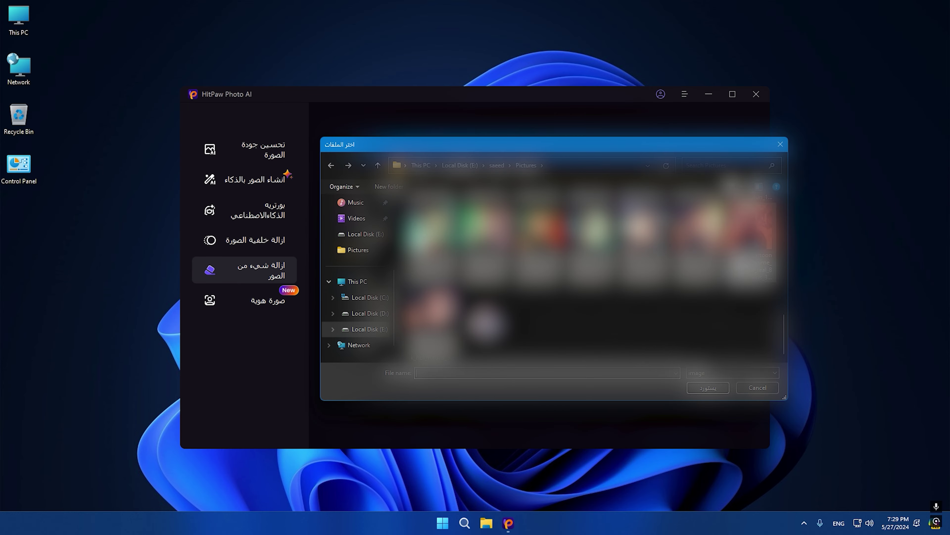
double_click(735, 266)
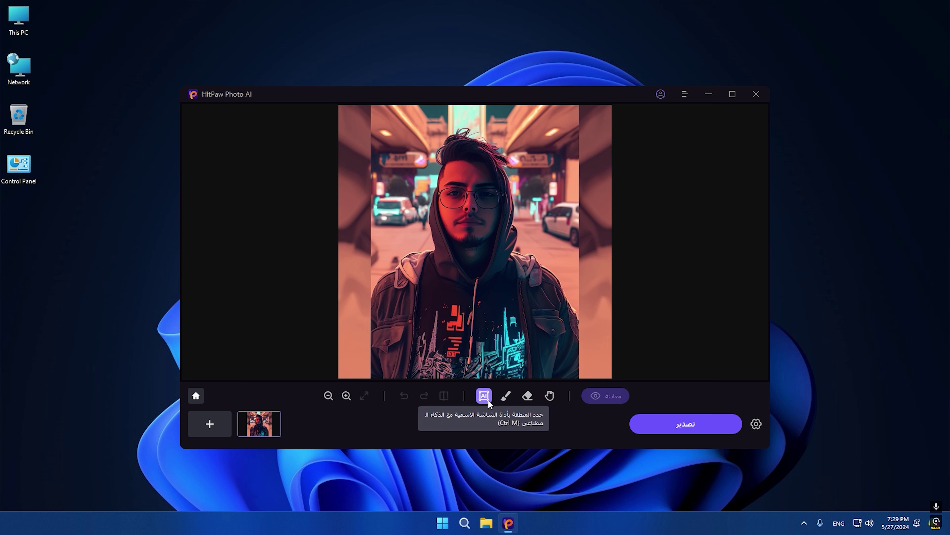
Try masking the car on the man's right-hand side of the photo with the brush and undo the stroke
left_click(505, 395)
mouse_move(549, 223)
left_mouse_down()
mouse_move(569, 219)
mouse_move(560, 228)
left_mouse_up()
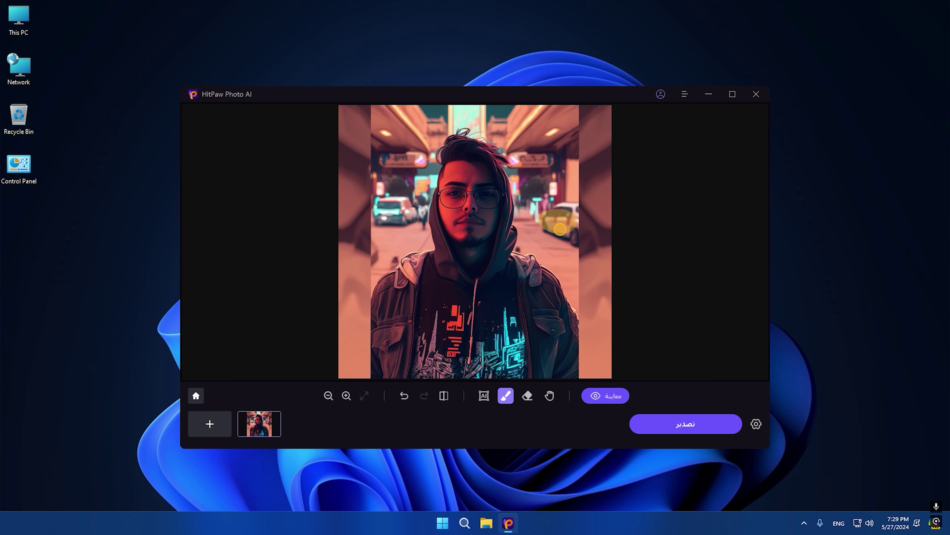
left_click(404, 395)
Box-select the car right of the man and the van left of him with the AI selection tool and remove each
left_click(487, 399)
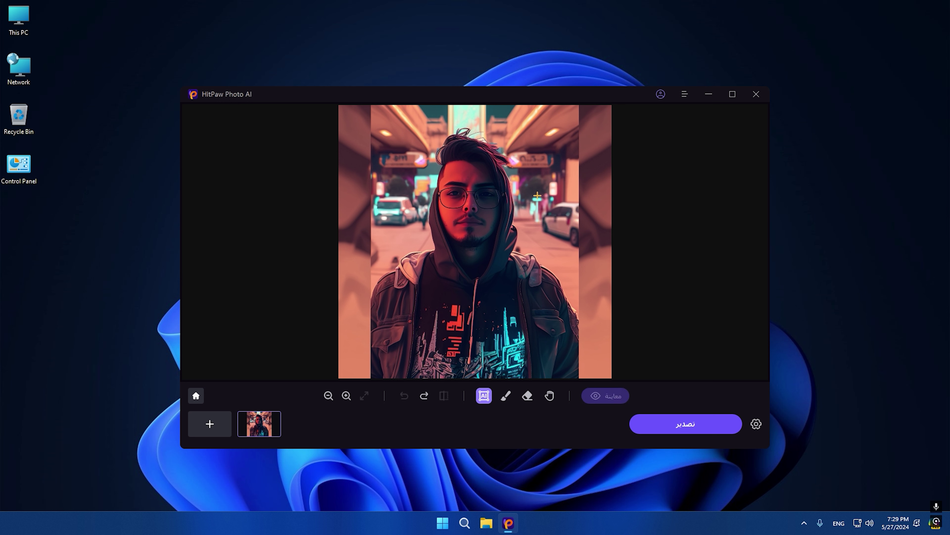
left_click_drag(537, 195, 595, 252)
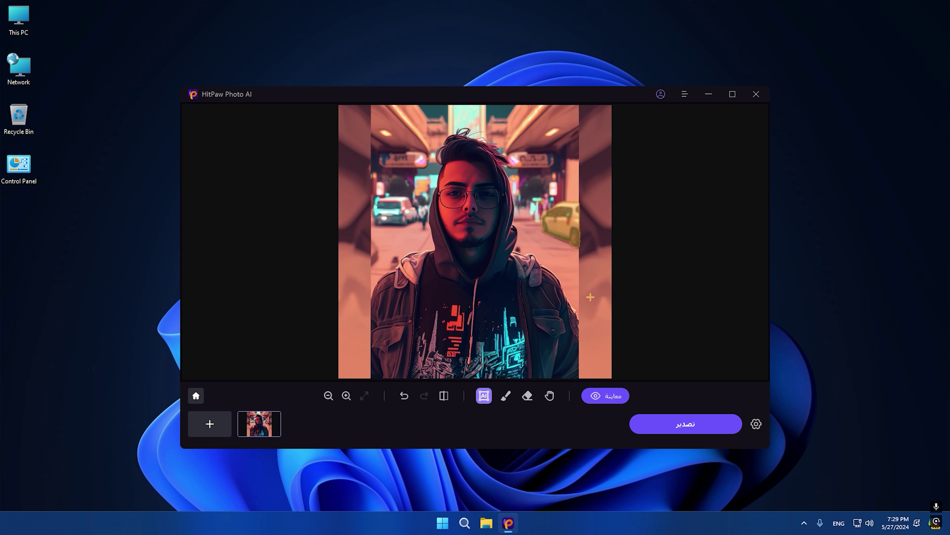
left_click(600, 400)
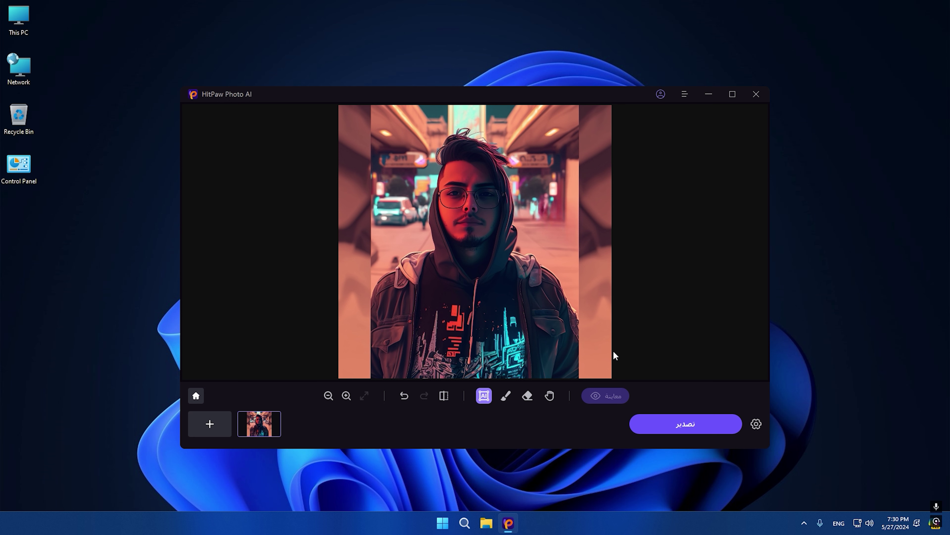
left_click(374, 193)
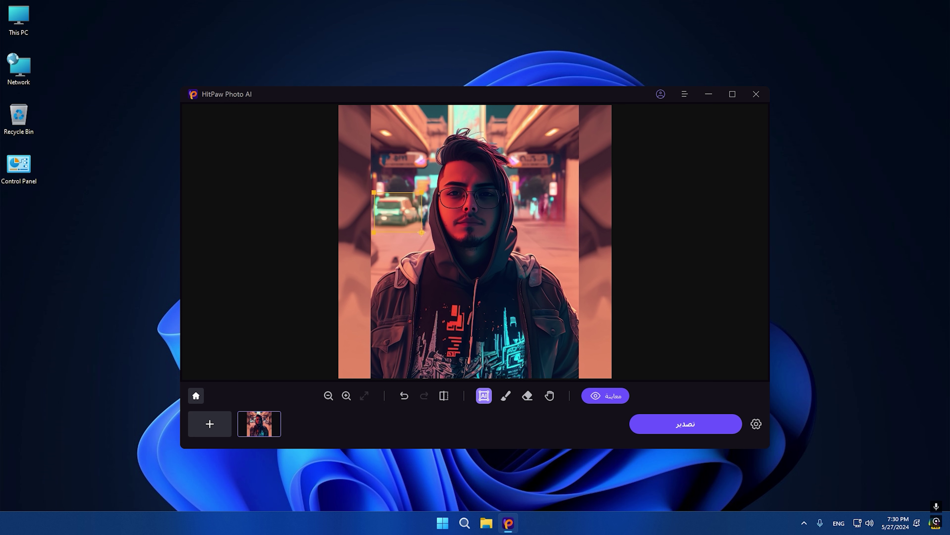
left_click(613, 399)
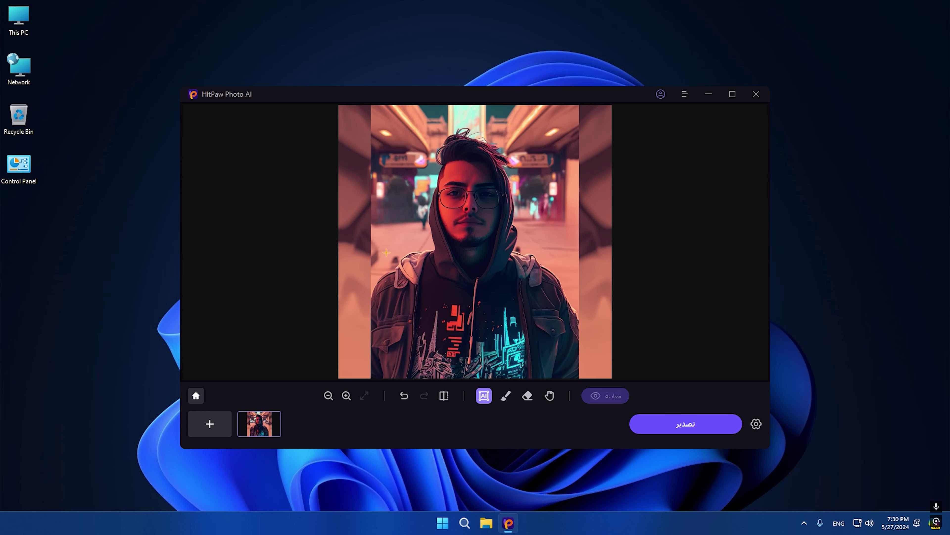
Select and remove the leftover patches on the ground beside the man's shoulders with the AI selection tool
left_click_drag(385, 249, 399, 269)
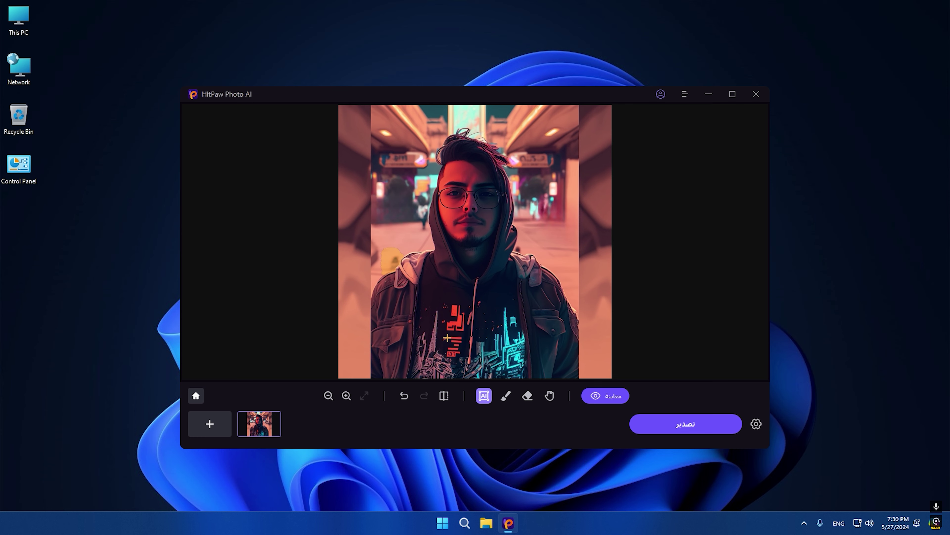
left_click(601, 396)
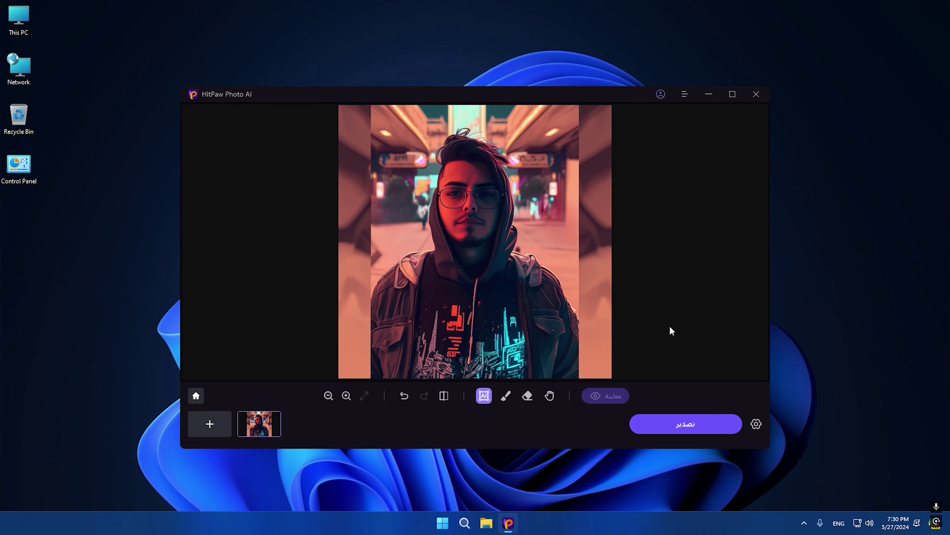
left_click_drag(355, 230, 380, 262)
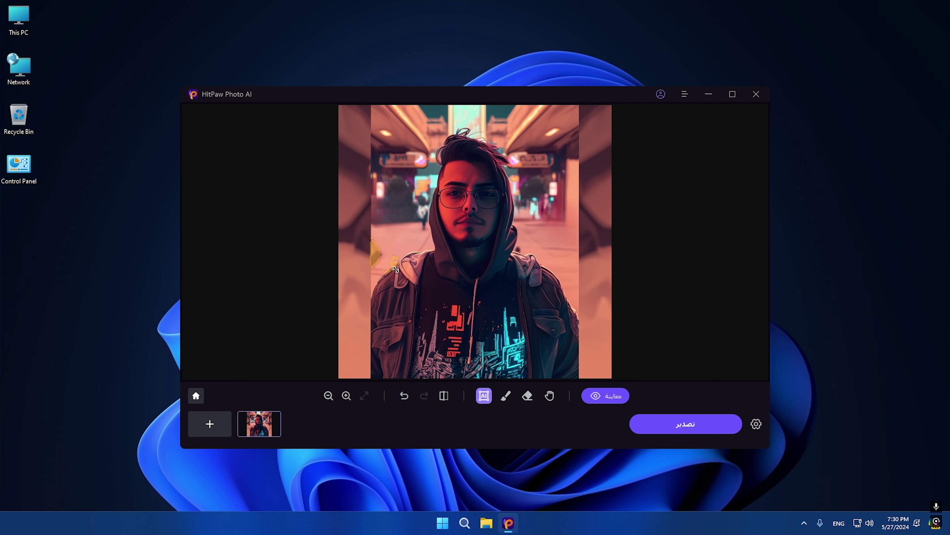
left_click(609, 396)
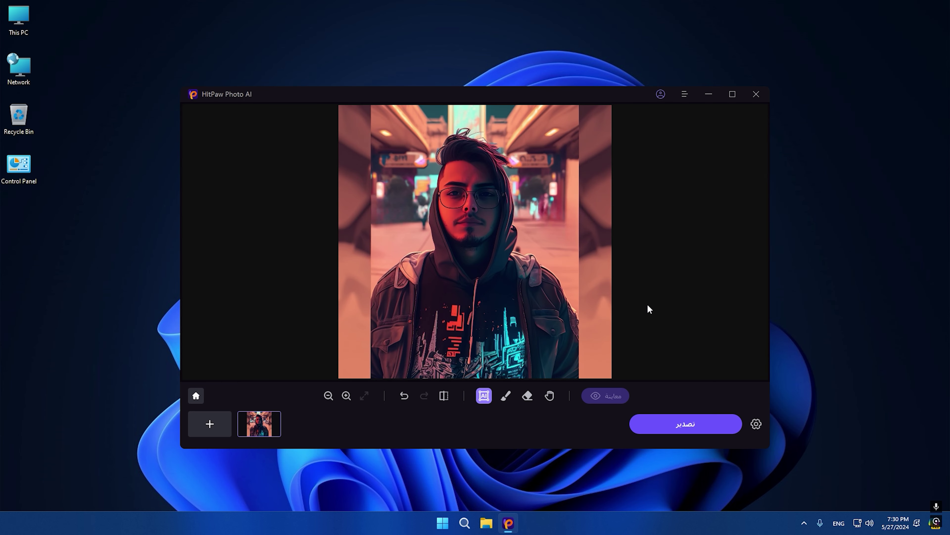
mouse_move(529, 230)
left_mouse_down()
mouse_move(581, 247)
mouse_move(563, 287)
left_mouse_up()
left_click(608, 396)
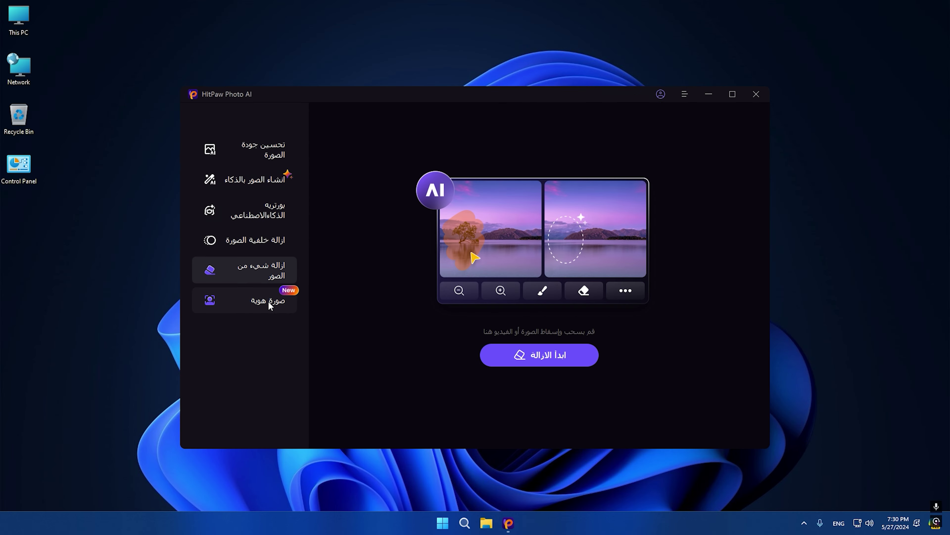
Start an ID photo with the picture pexels-wancukz-4315210 from the Downloads folder
left_click(271, 306)
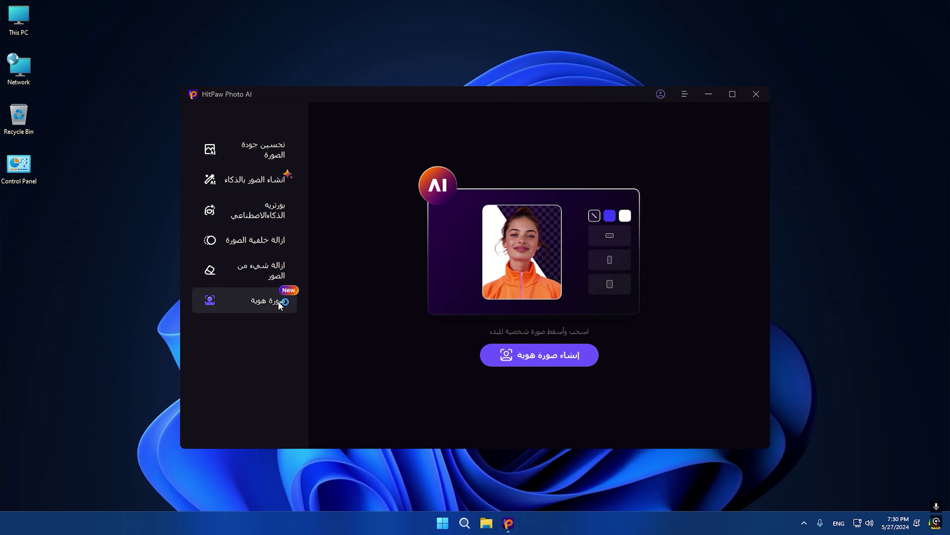
left_click(550, 359)
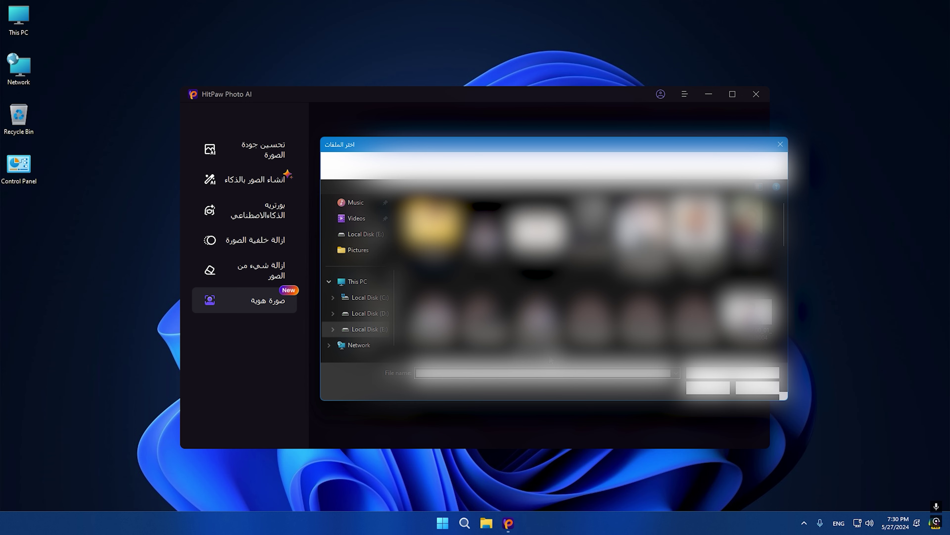
scroll(591, 270, "down", 5)
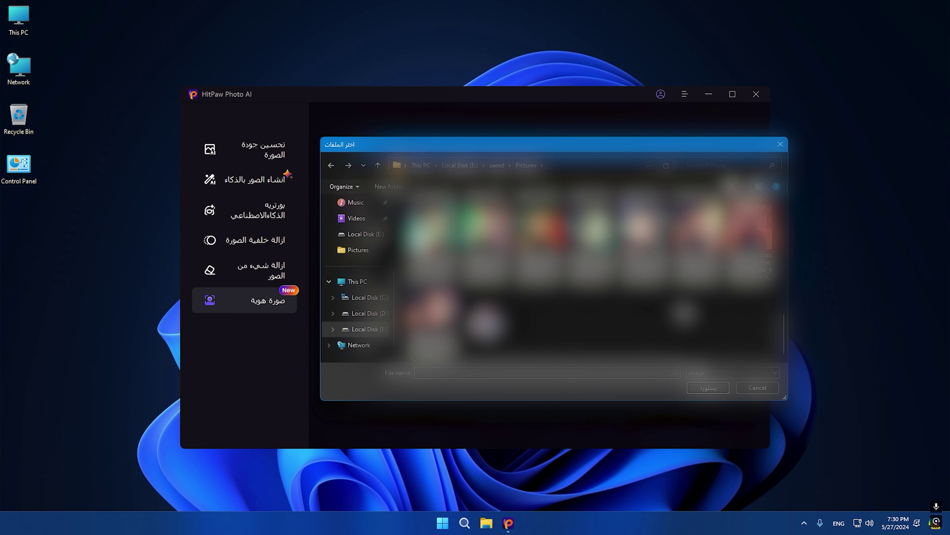
scroll(592, 270, "up", 5)
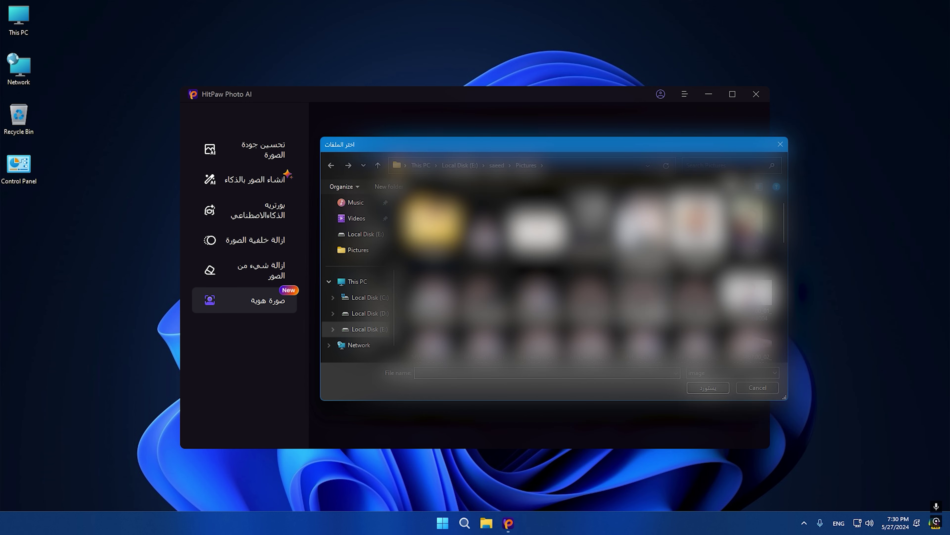
scroll(364, 300, "up", 5)
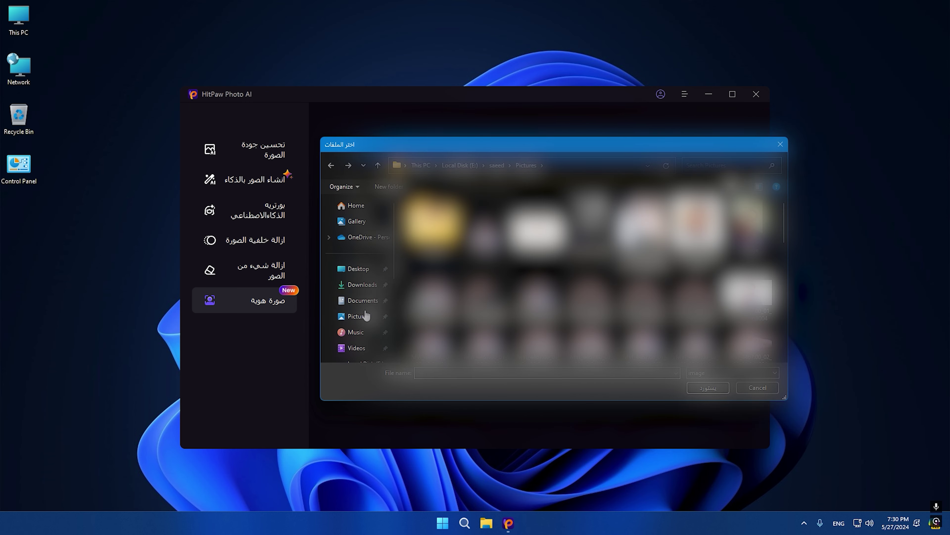
left_click(362, 284)
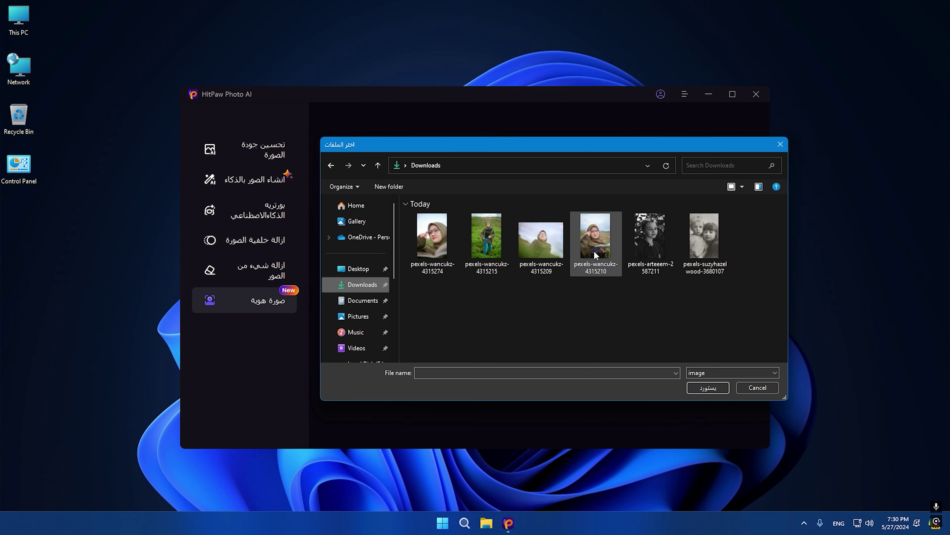
left_click(594, 252)
double_click(594, 251)
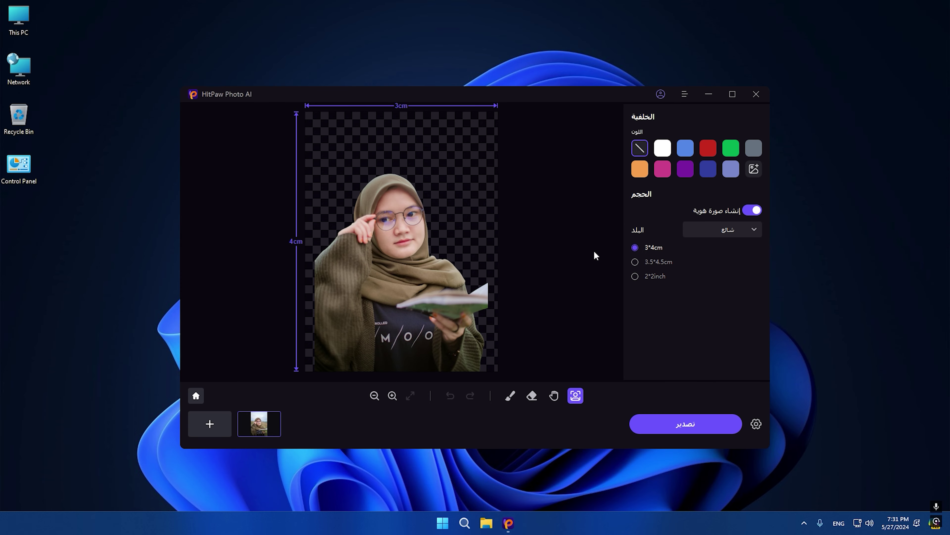
Try orange and magenta backgrounds, set the ID photo's background to white, and set its size to 2*2inch
left_click(640, 169)
left_click(662, 168)
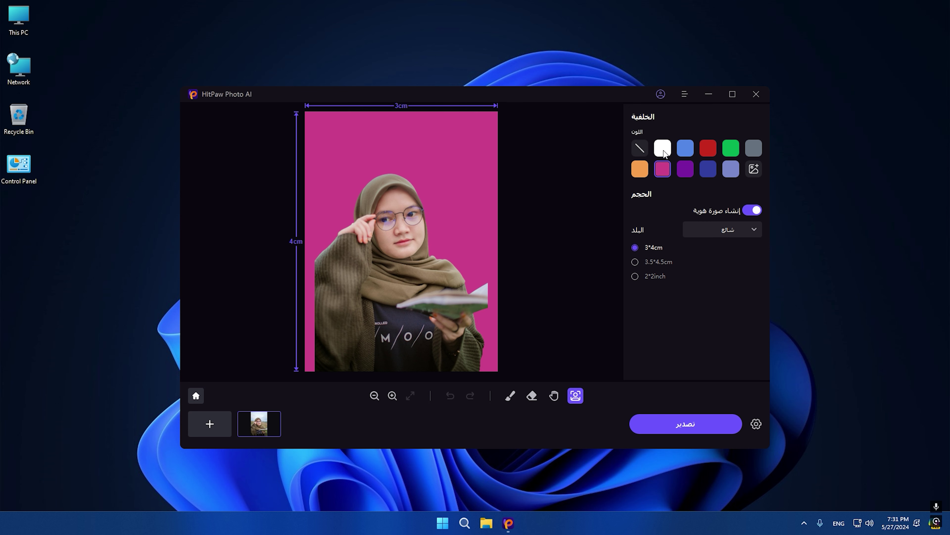
left_click(663, 149)
left_click(647, 265)
left_click(636, 277)
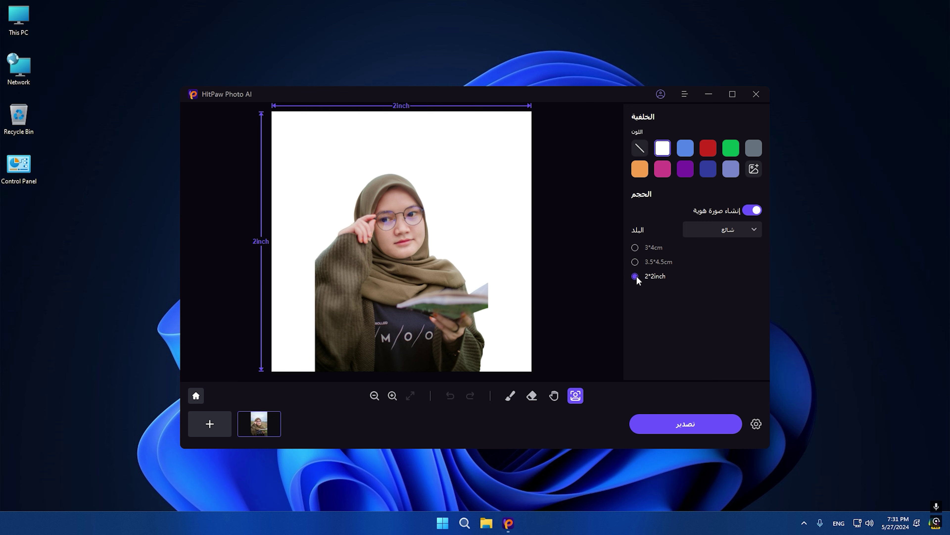
Set the ID photo's country to the United States and choose the green card format (2*2inch)
left_click(715, 231)
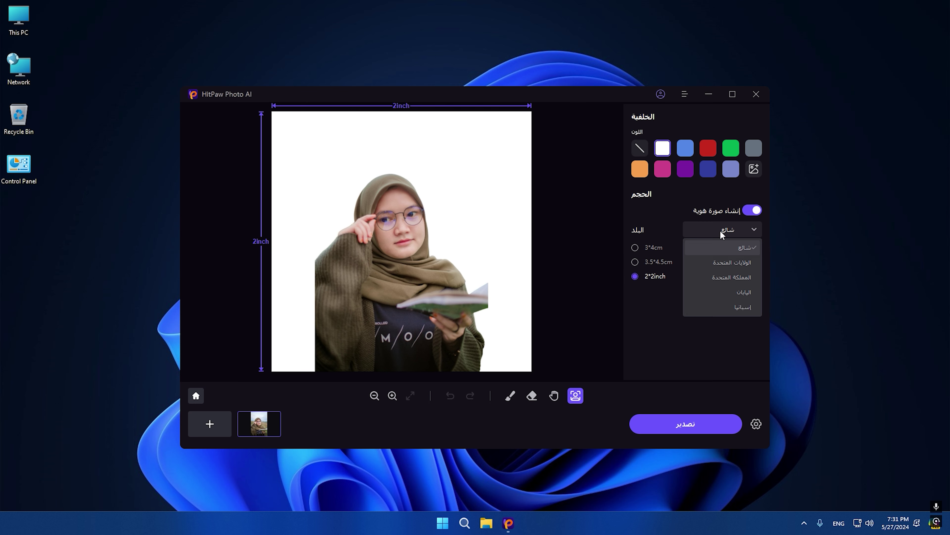
left_click(725, 262)
left_click(727, 276)
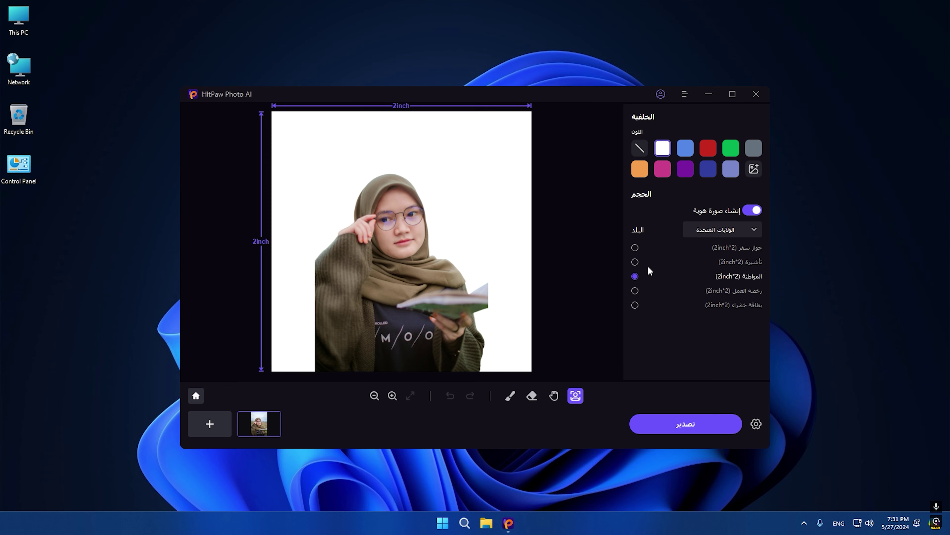
left_click(636, 265)
left_click(635, 291)
left_click(635, 304)
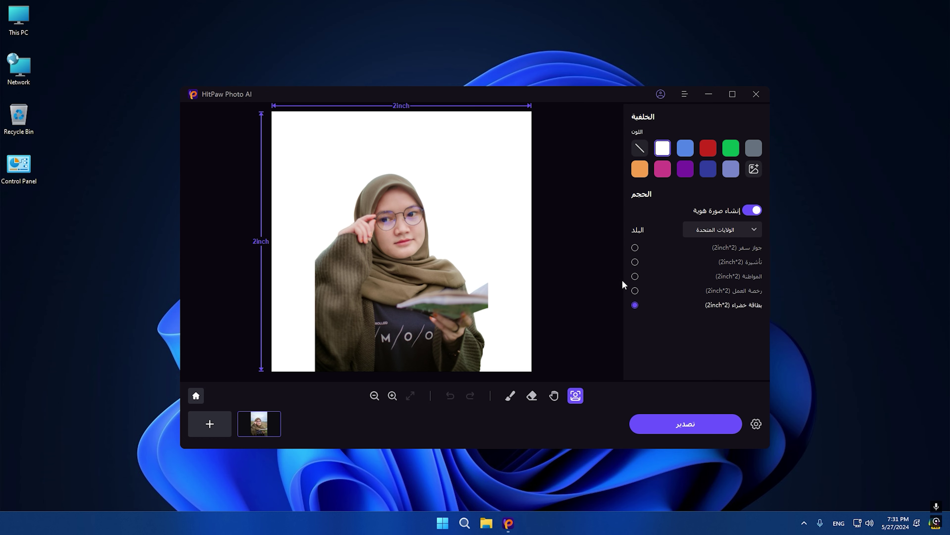
Add the photo of the hooded man with glasses as a second ID photo
left_click(348, 285)
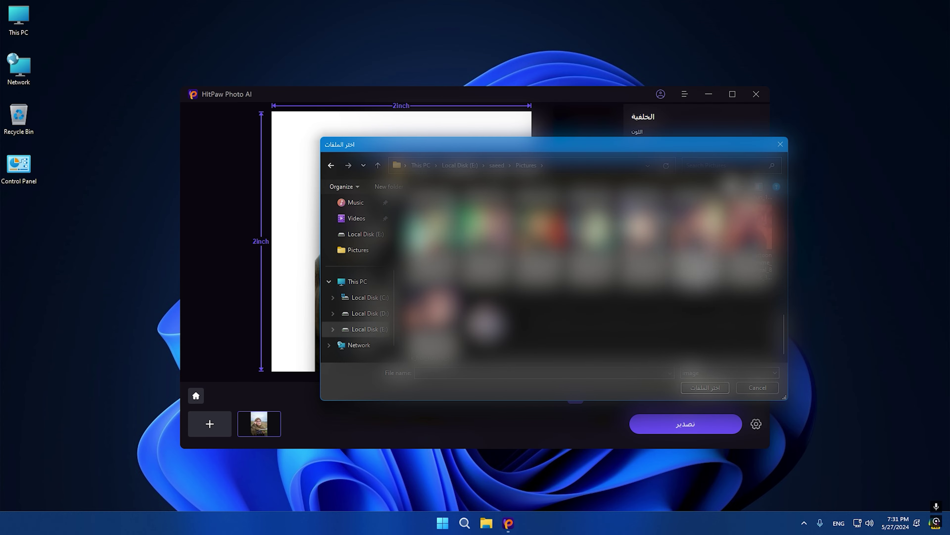
double_click(532, 268)
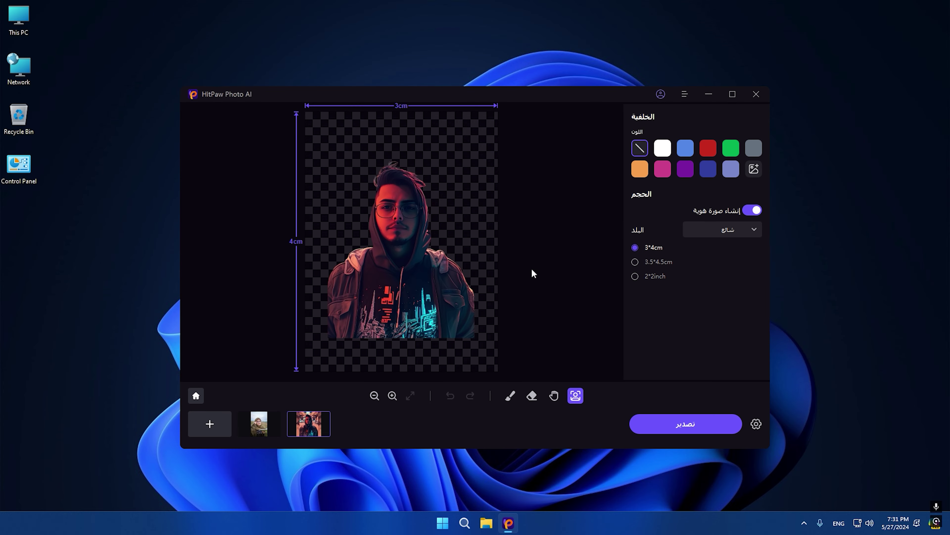
Reposition and enlarge the hooded man to fill the 3*4cm frame, and set the background to orange
left_click_drag(416, 285, 415, 322)
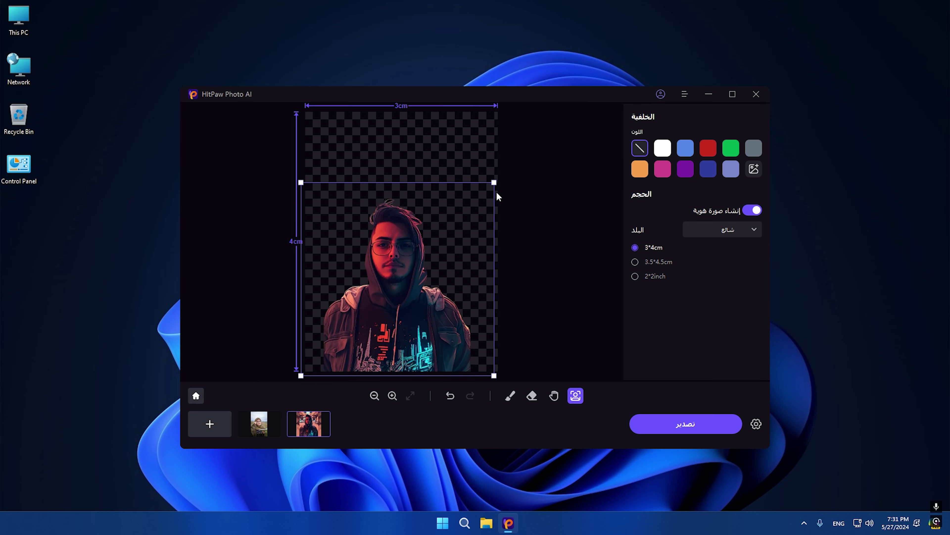
left_click_drag(494, 183, 530, 147)
left_click_drag(477, 220, 486, 185)
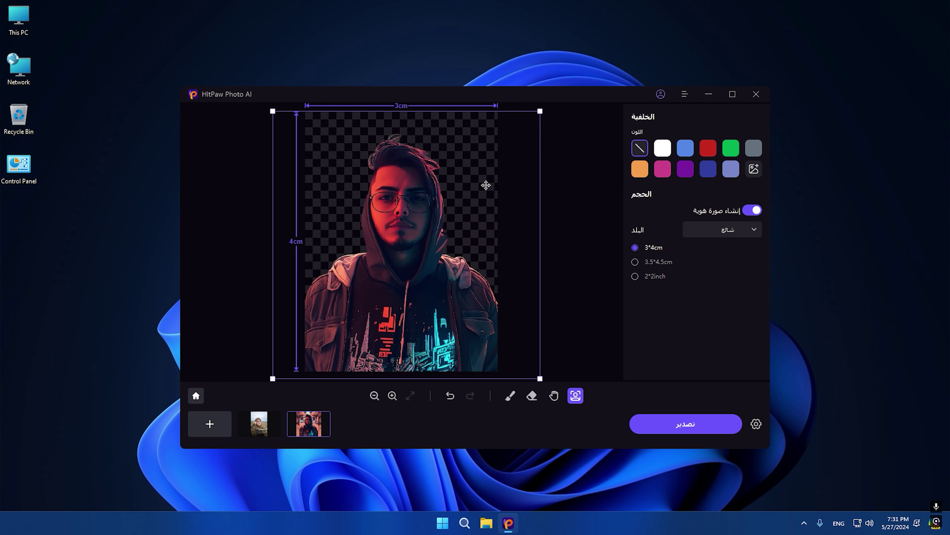
left_click(641, 173)
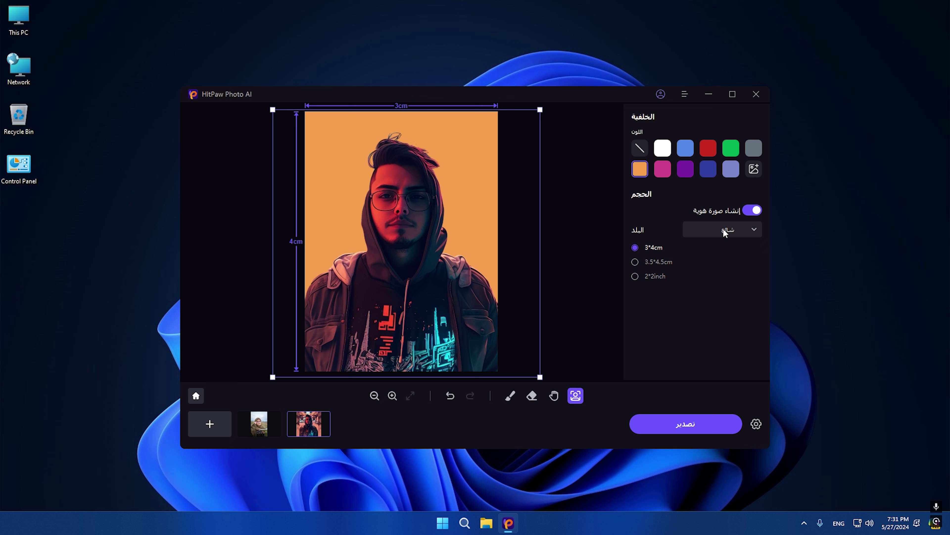
Export both ID photos and open the hooded man's exported image from the BGRemover folder
left_click(673, 426)
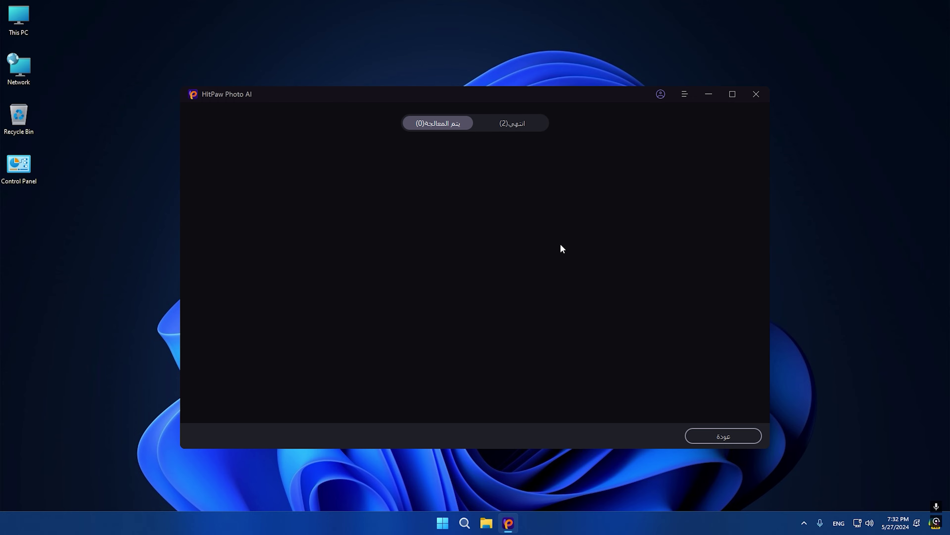
left_click(511, 128)
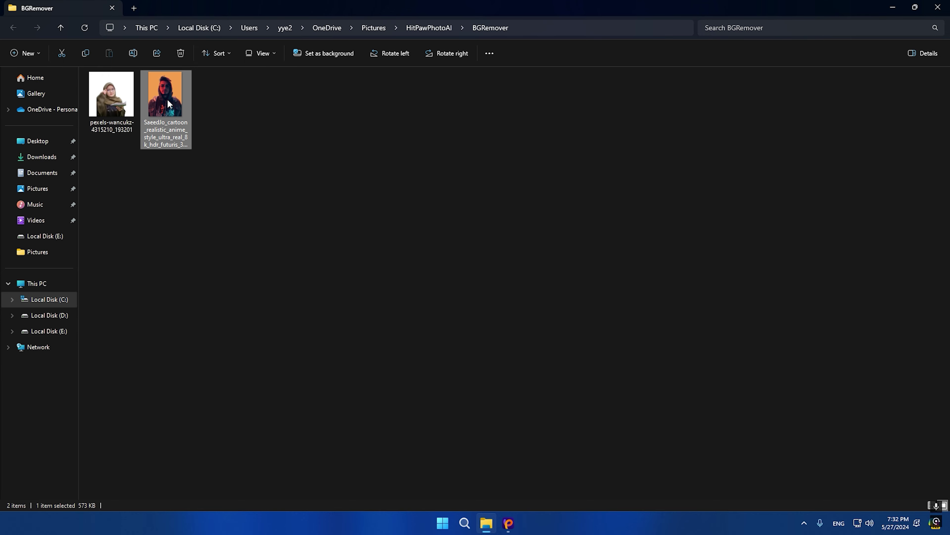
double_click(167, 100)
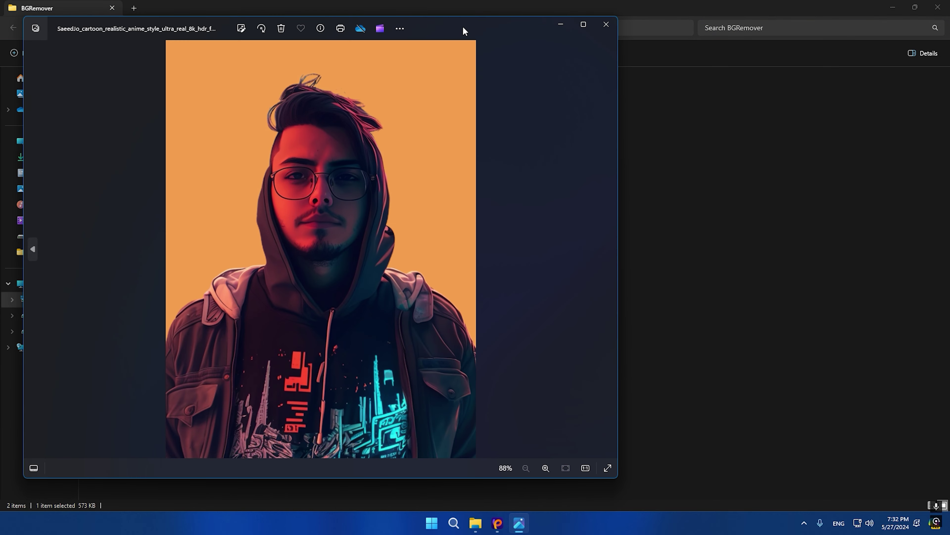
left_click_drag(463, 25, 615, 32)
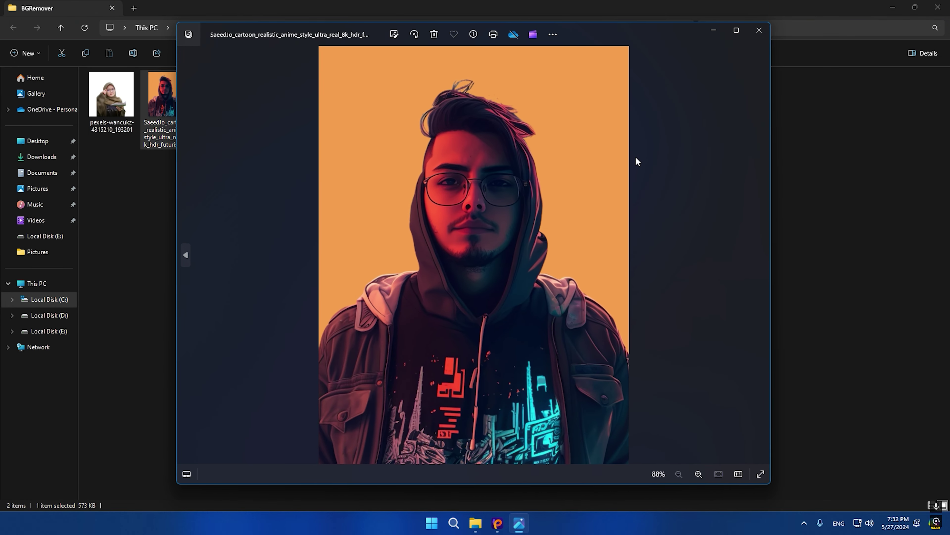